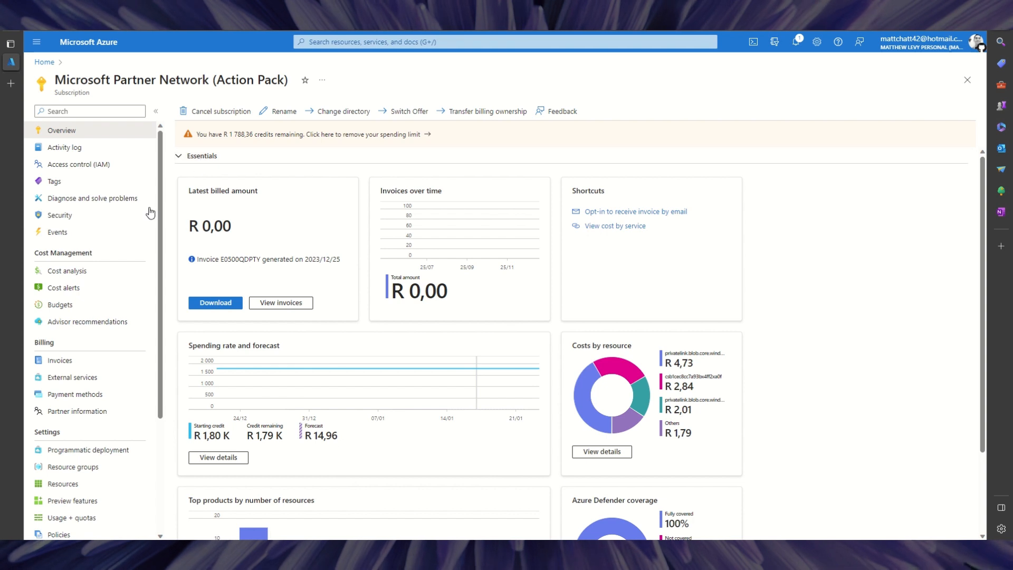
Open the subscription's Access control (IAM) and start a new role assignment.
click(94, 169)
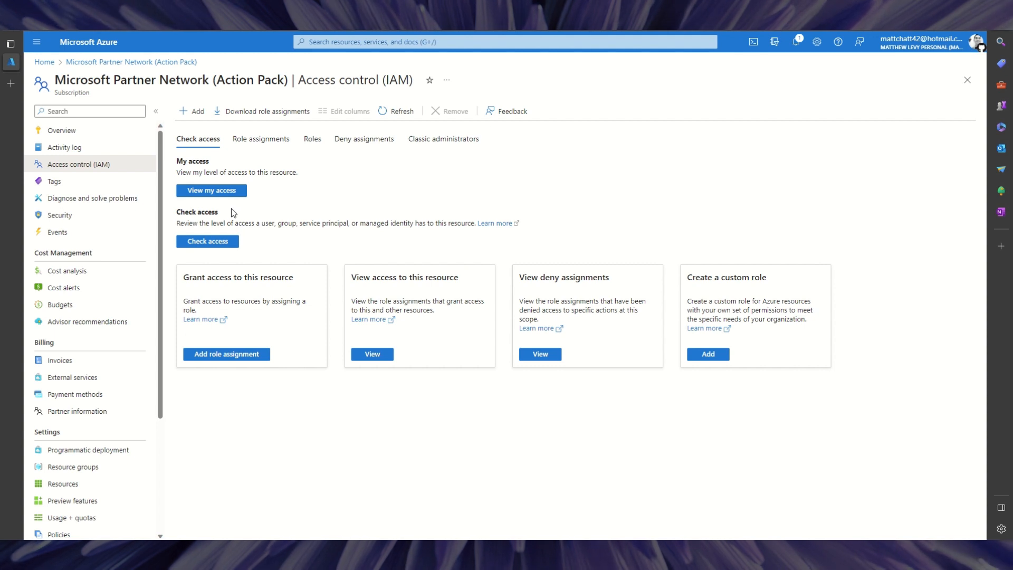
click(189, 113)
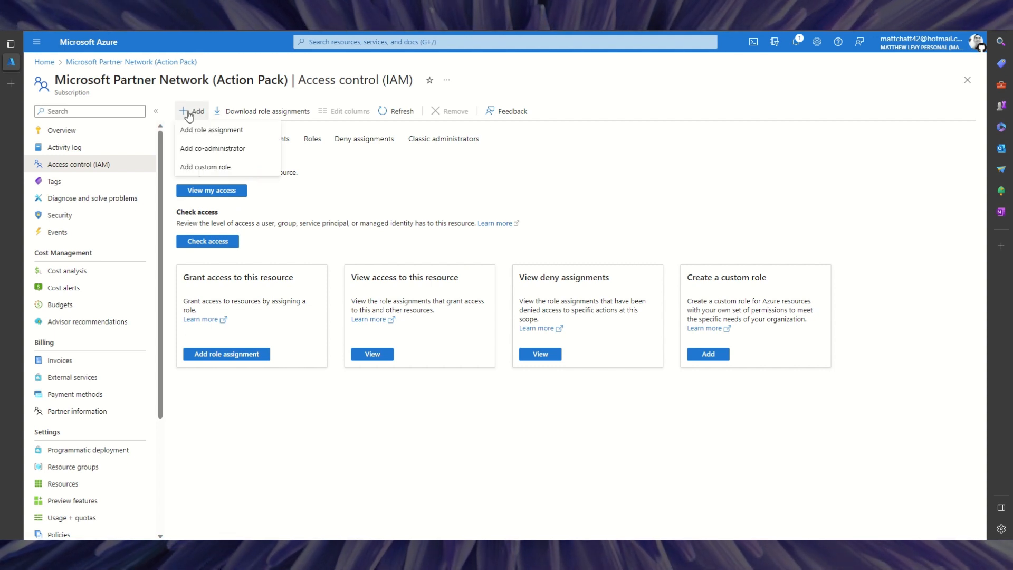
click(204, 132)
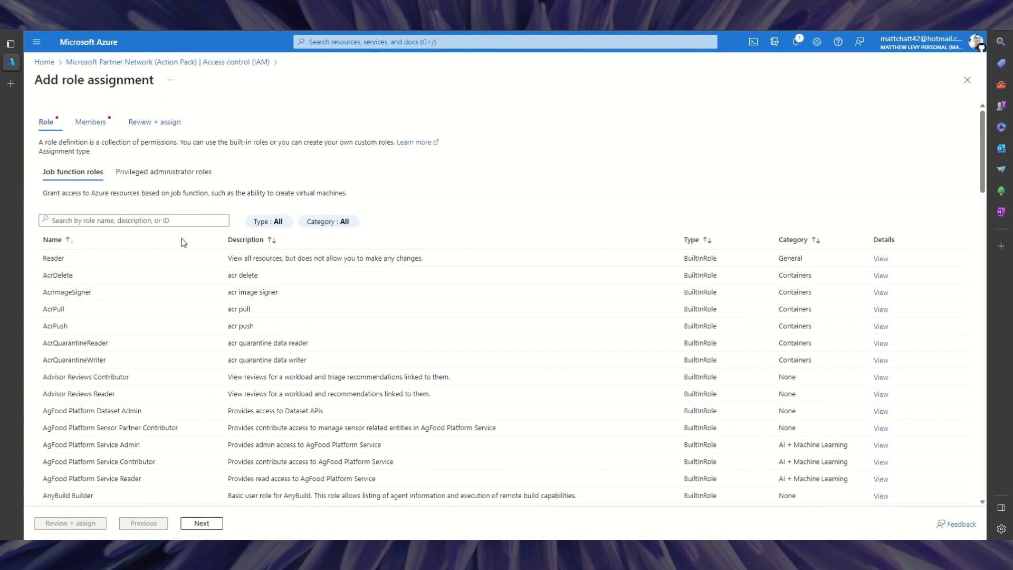
Pick Owner from the privileged administrator roles and continue to the Members step.
click(139, 173)
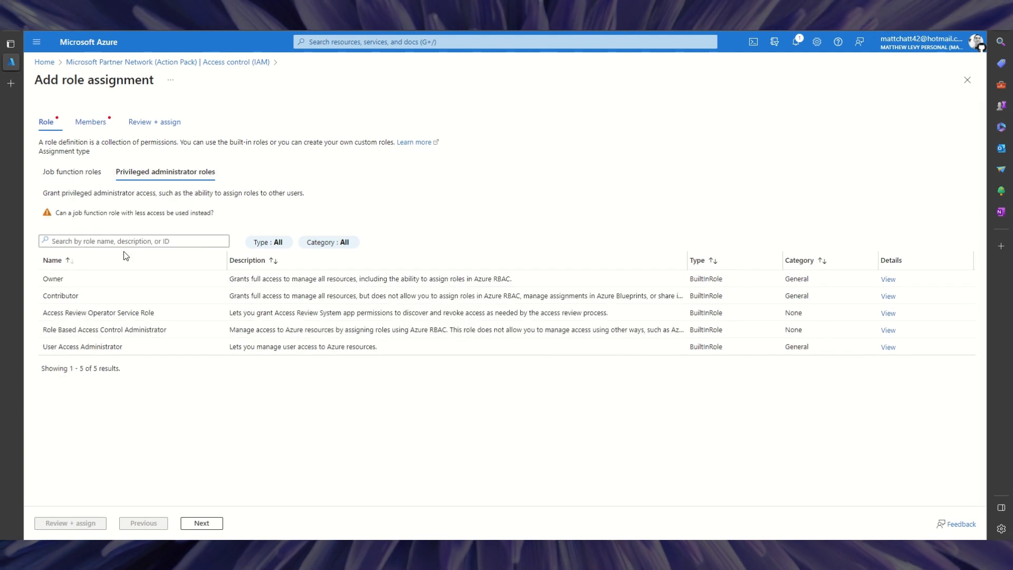
click(51, 279)
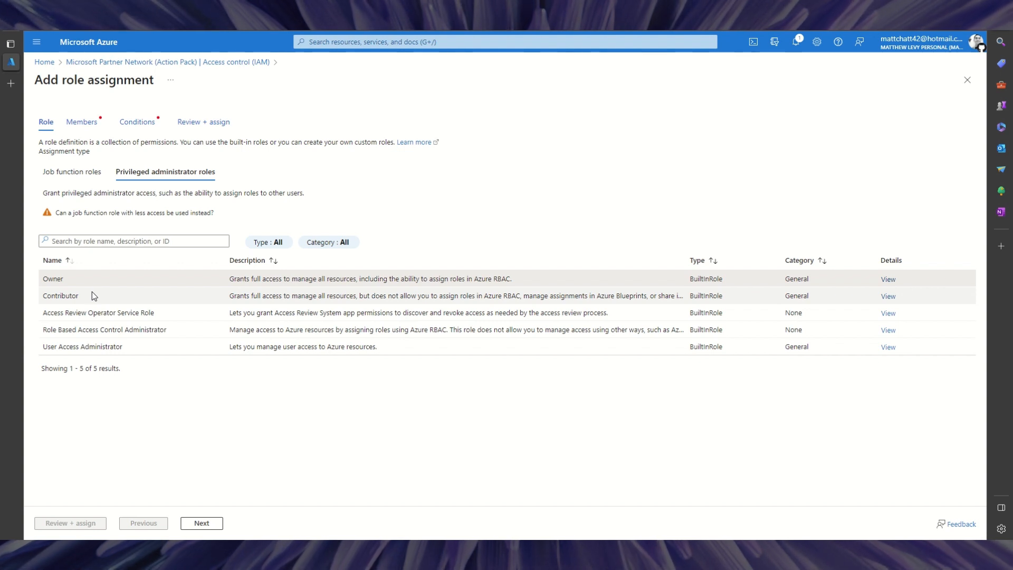
click(205, 524)
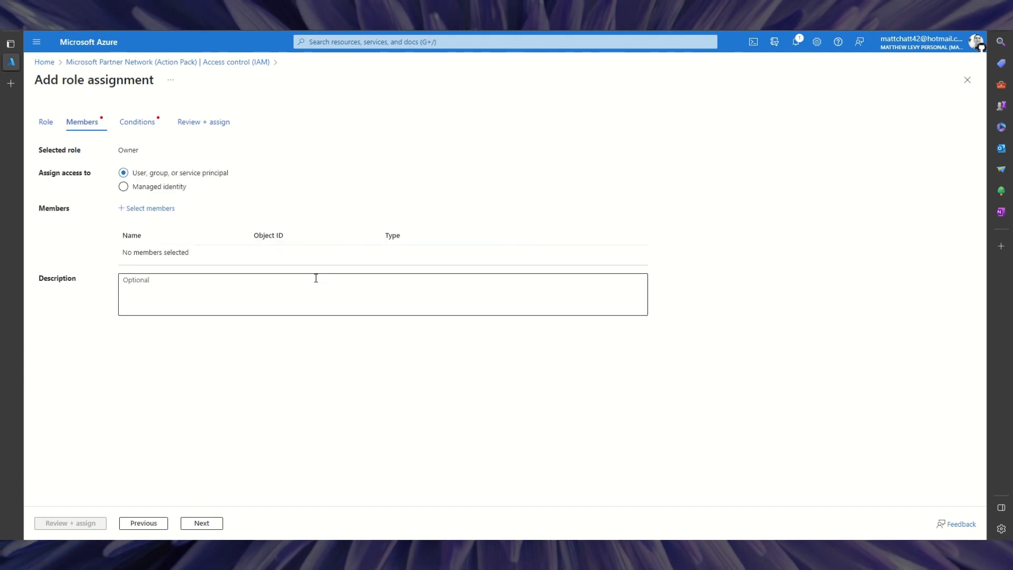
Search for the guest admin's address, select that account as the Owner member, and confirm.
click(138, 209)
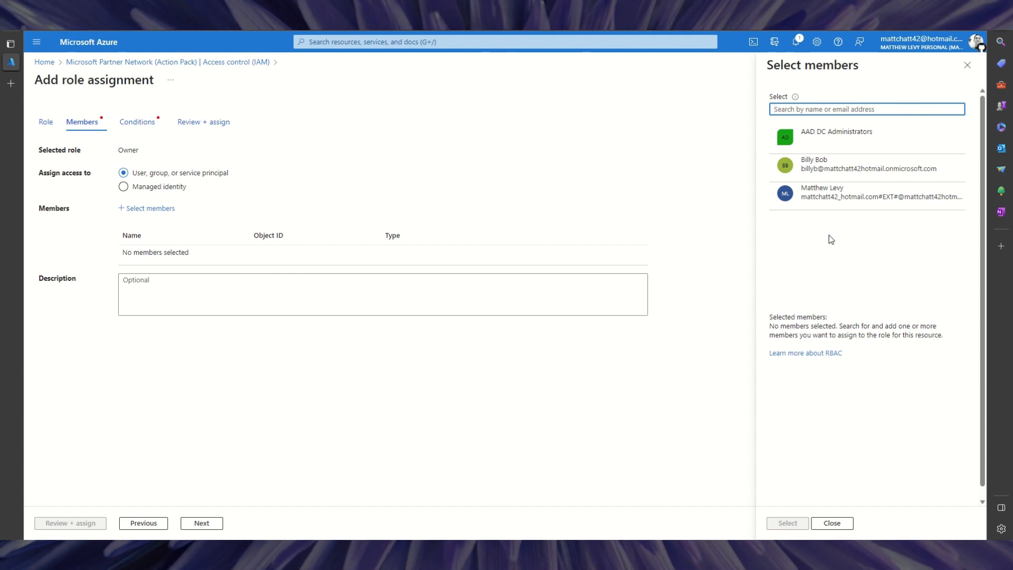
click(807, 109)
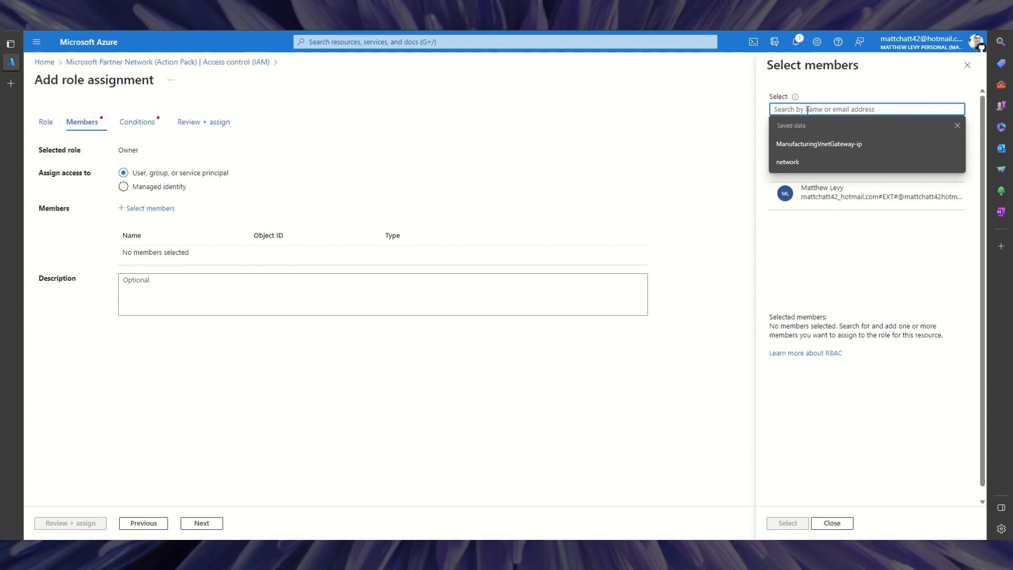
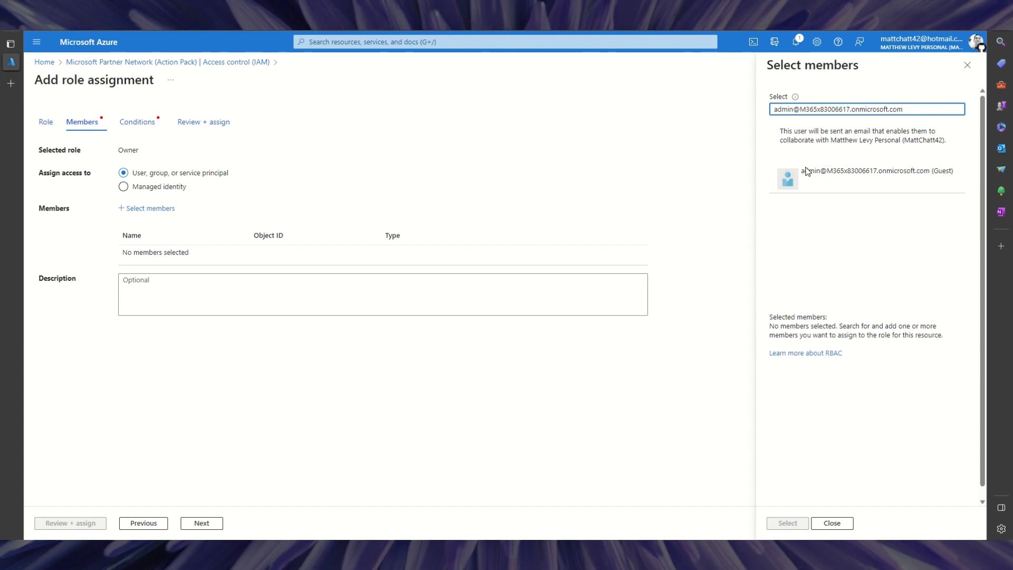
click(830, 198)
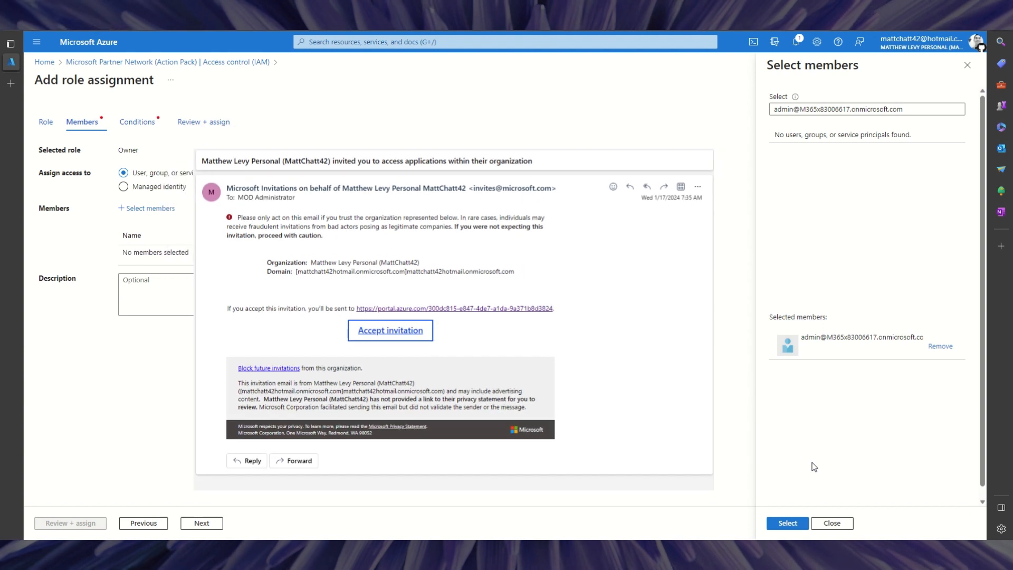
click(787, 523)
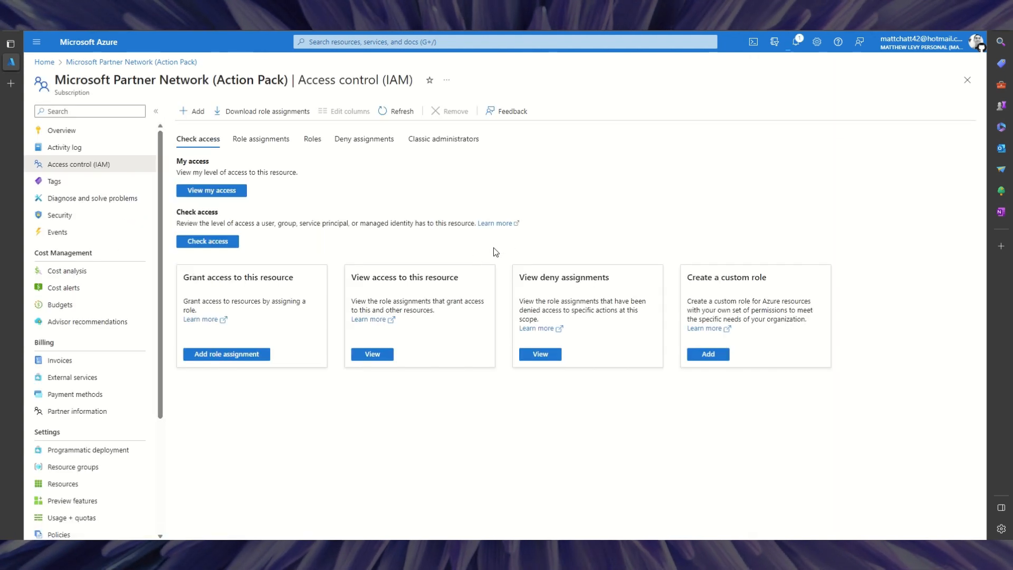
Review the invitation and role assignment progress in Notifications, then dismiss all three notifications.
click(795, 43)
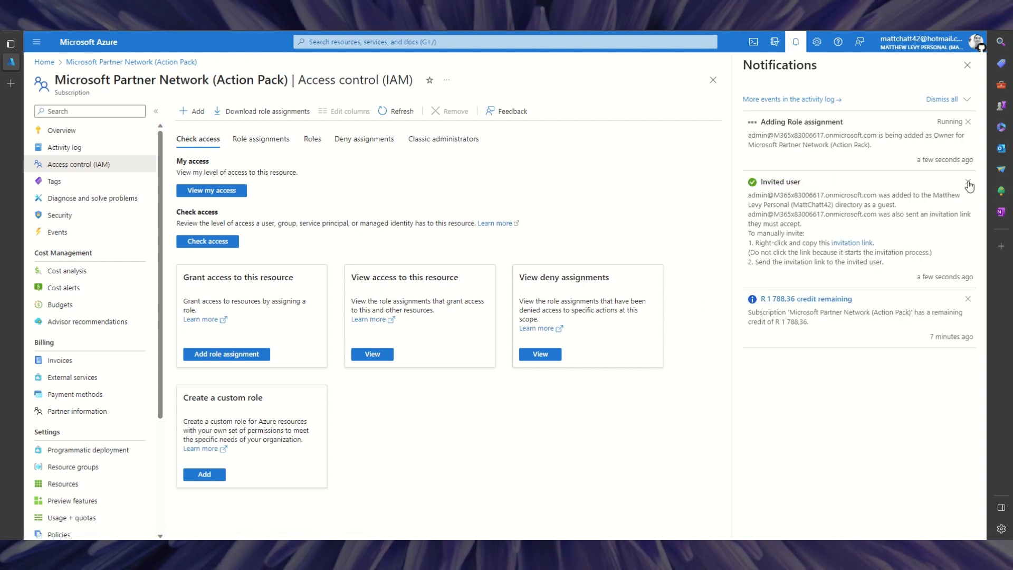
click(968, 183)
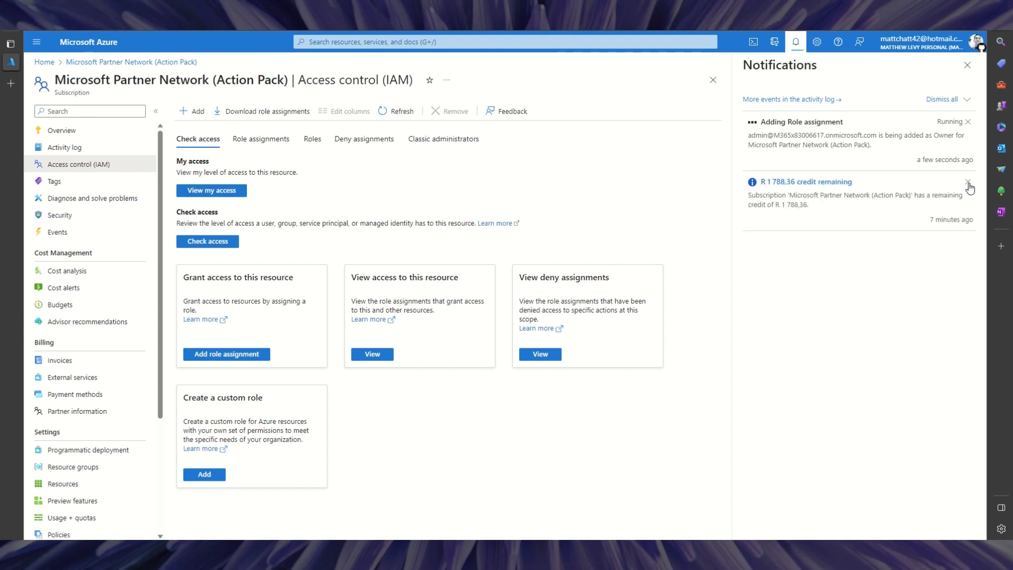
click(969, 183)
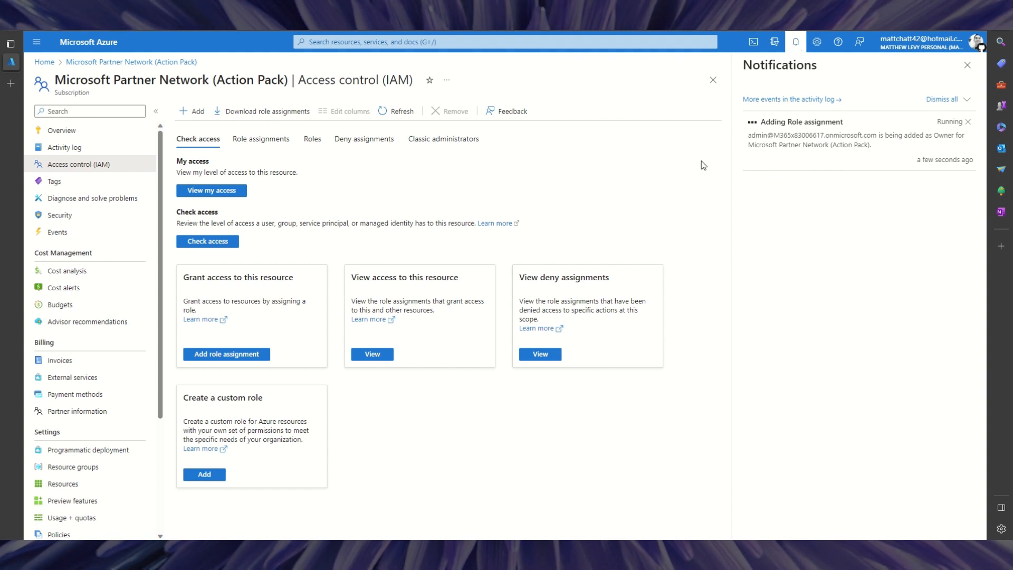
click(969, 123)
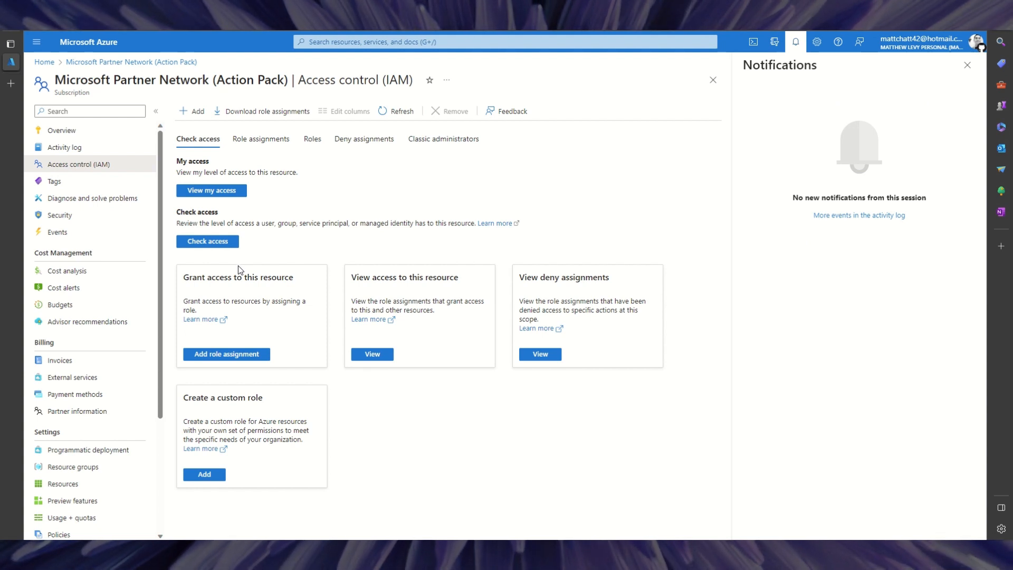
View the subscription's role assignments and refresh so the guest admin appears as Owner.
click(269, 141)
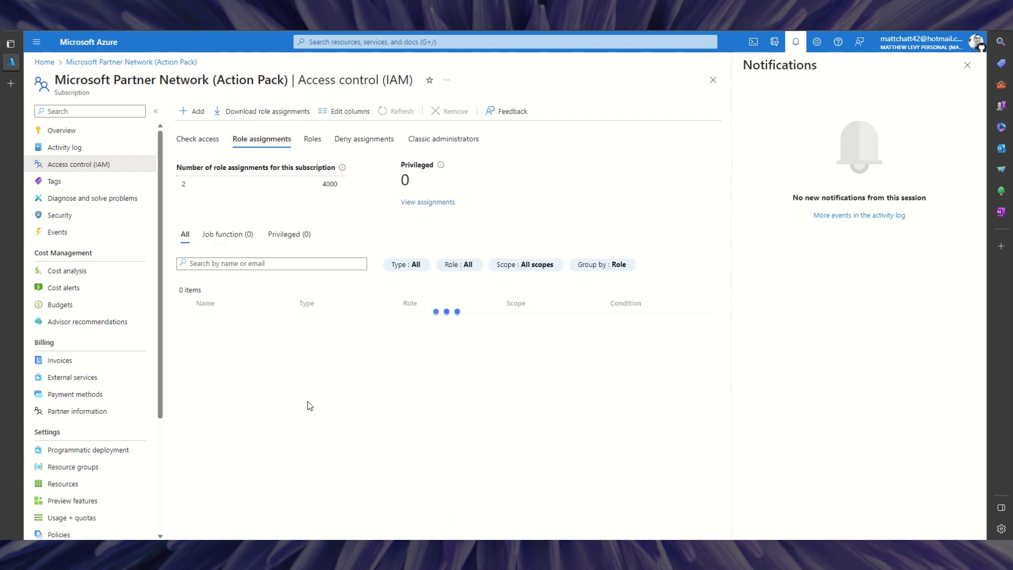
scroll(306, 470, down, 3)
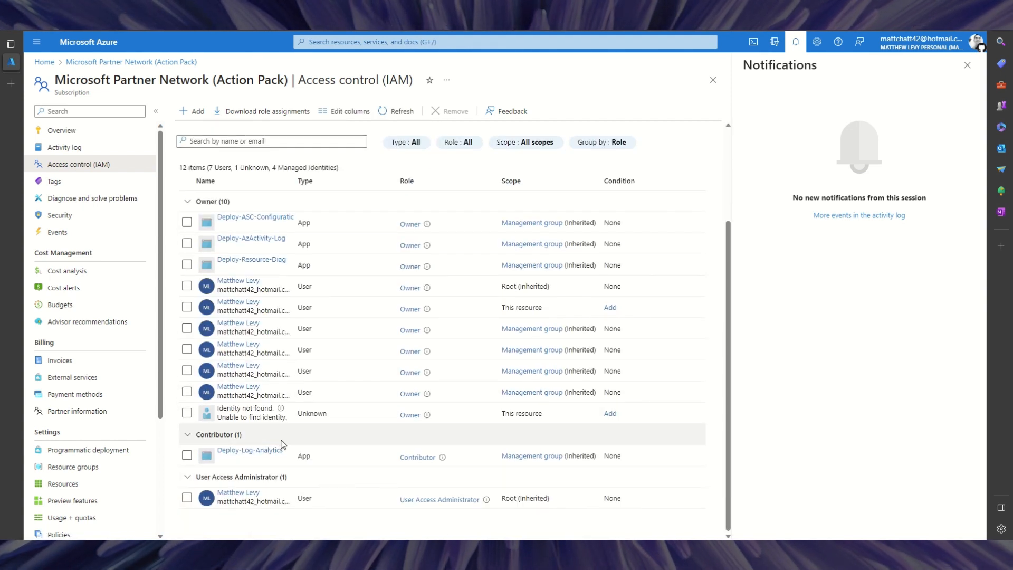
scroll(282, 445, up, 3)
scroll(296, 419, down, 3)
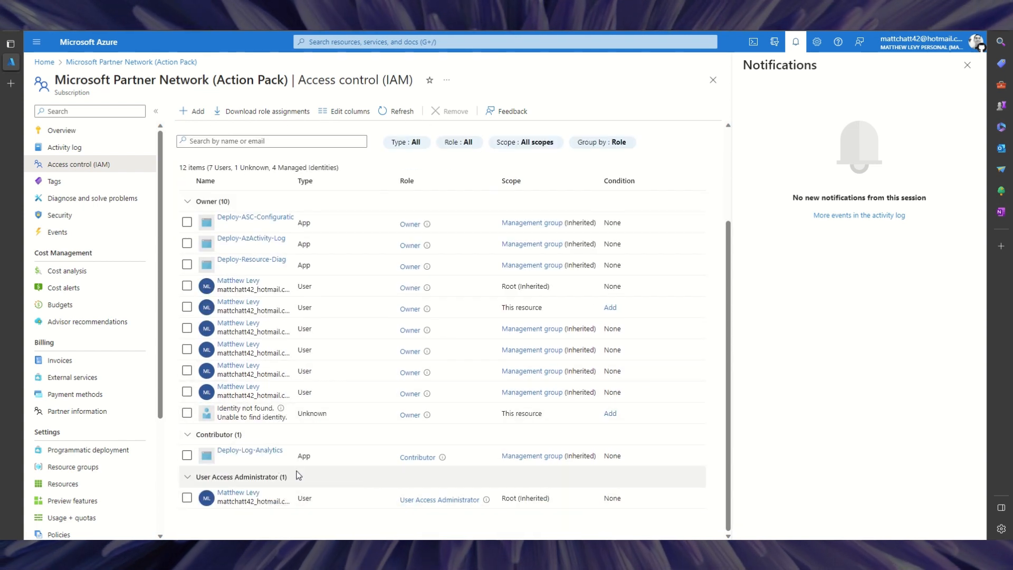
scroll(300, 471, up, 2)
scroll(298, 471, down, 1)
scroll(285, 423, up, 2)
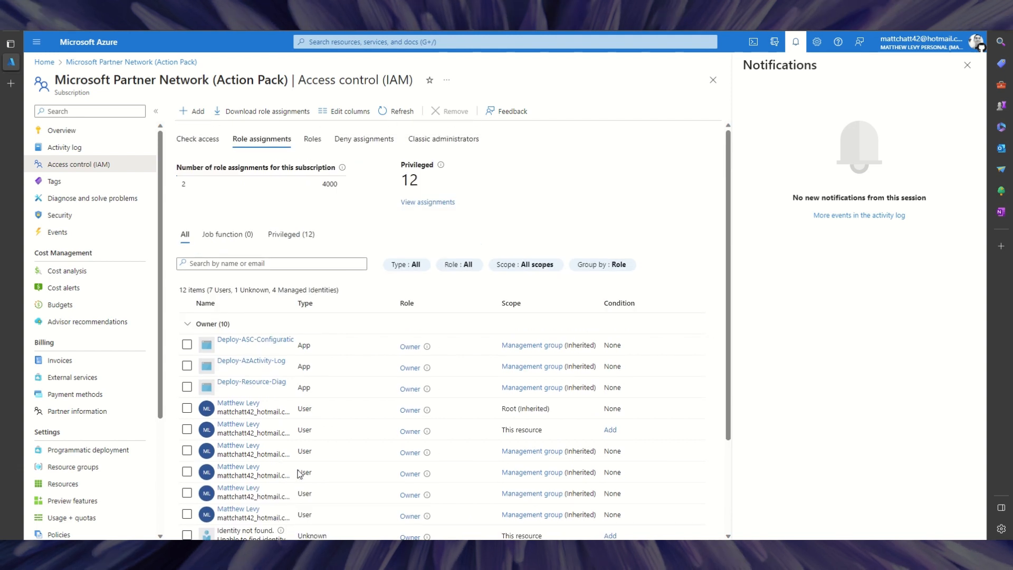
scroll(259, 475, down, 3)
scroll(258, 489, up, 1)
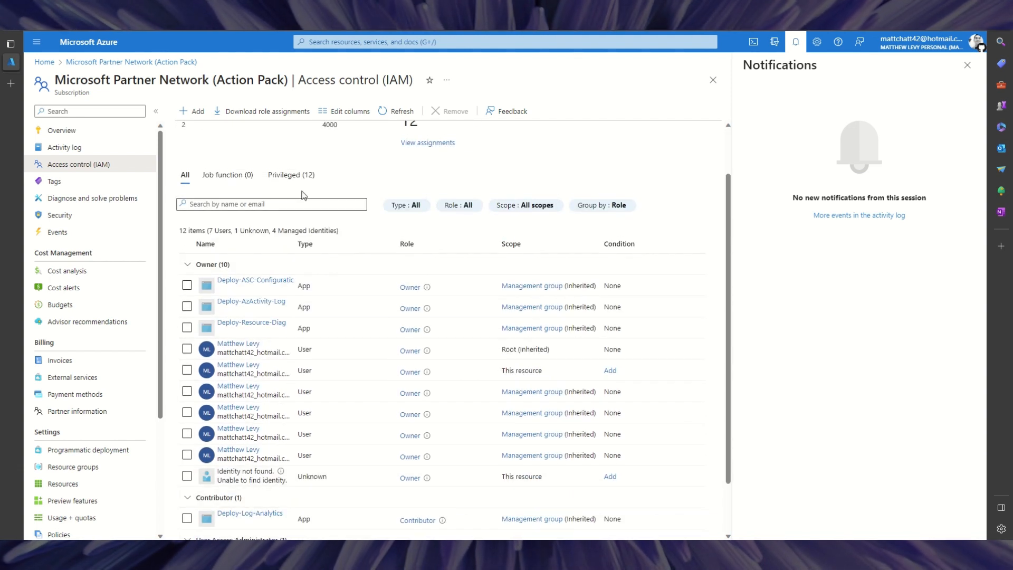
click(397, 111)
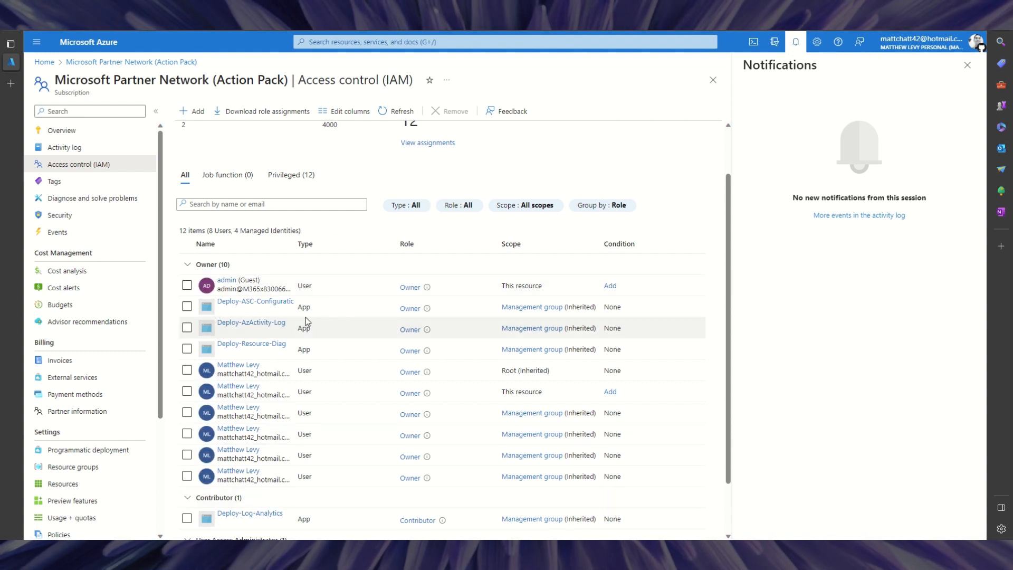
Move to the Contoso domain names desktop and bring up the Outlook inbox.
key(ctrl+super+Right)
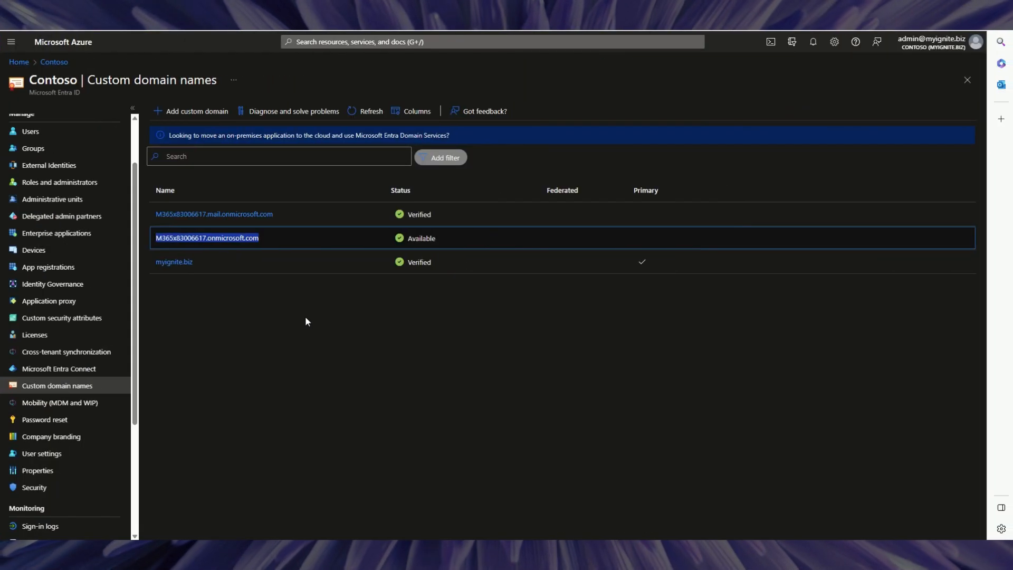
click(191, 173)
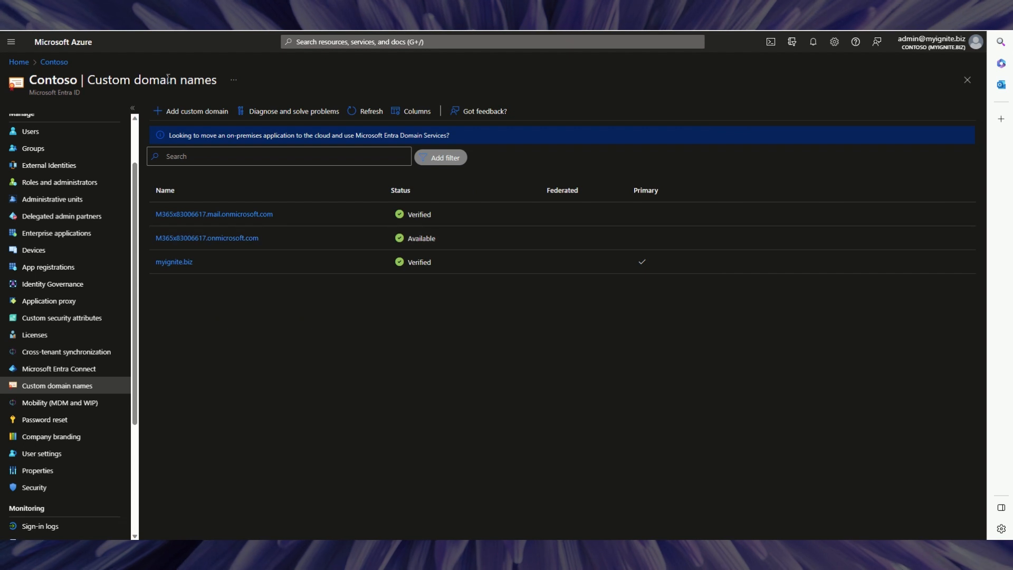
click(175, 9)
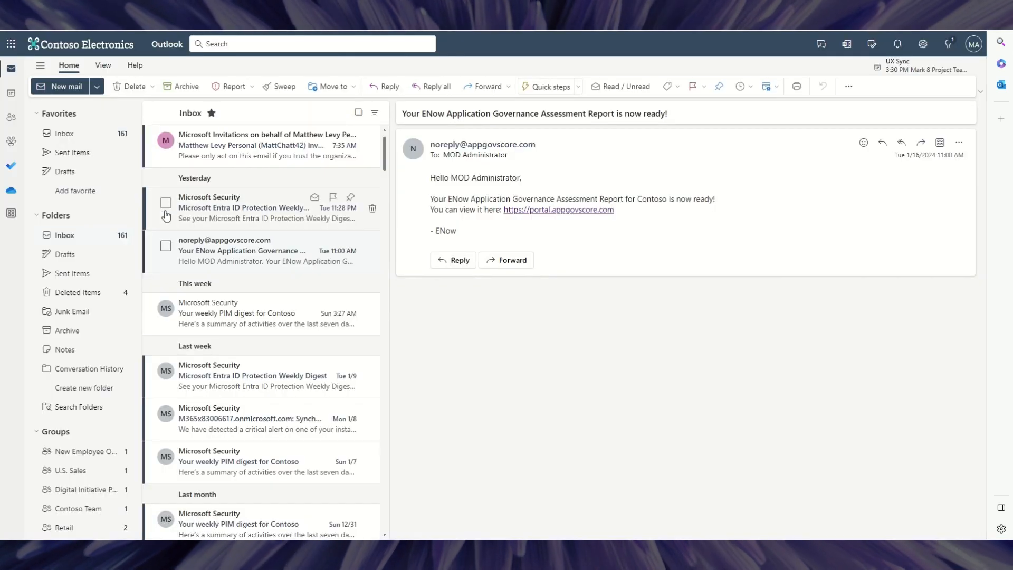
Unblock the Microsoft Invitations email's content and follow its Accept invitation link.
click(239, 144)
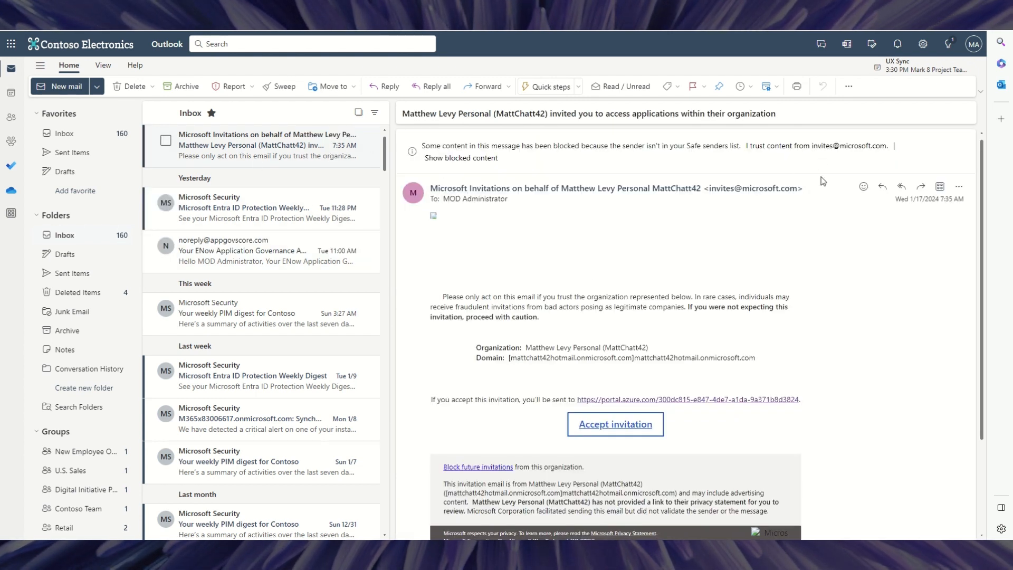
click(453, 160)
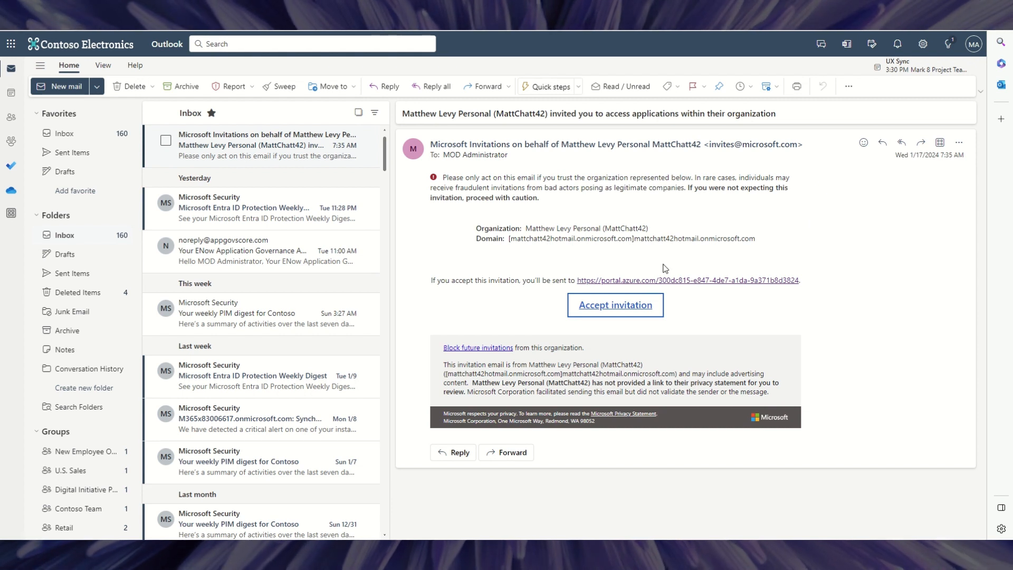
click(610, 310)
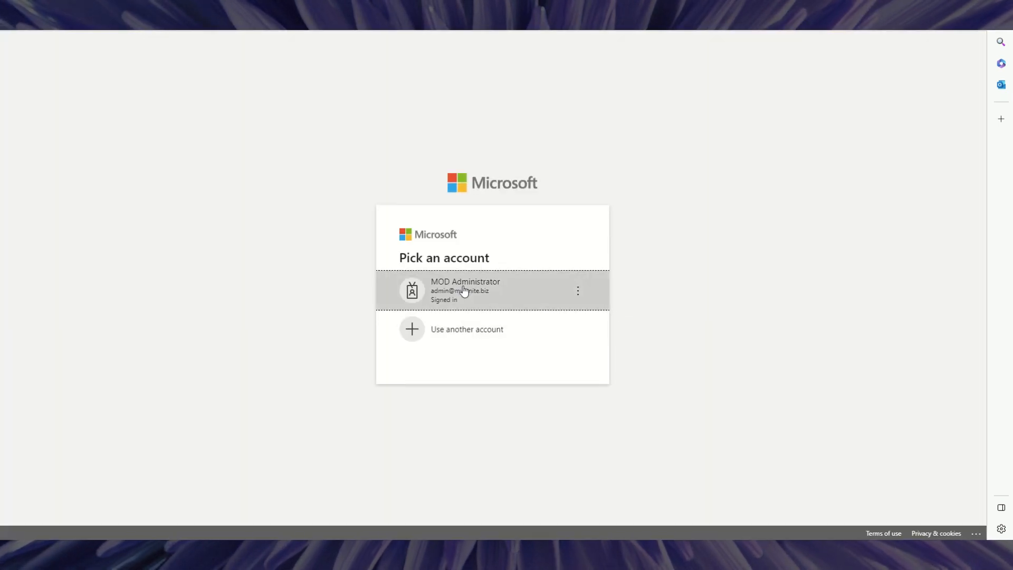
Continue as the signed-in admin, accept the requested permissions, and open the Partner Network subscription.
click(481, 292)
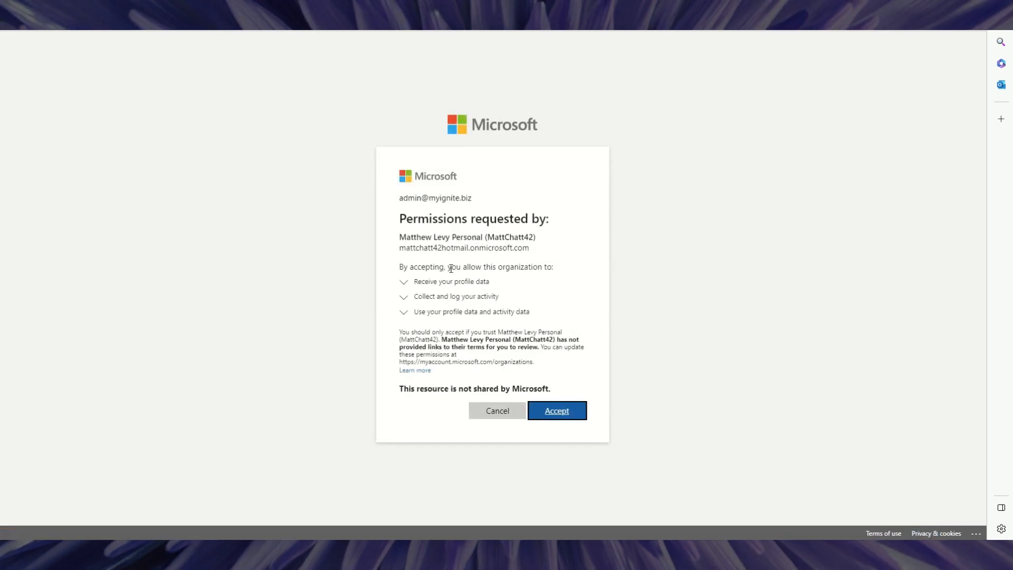
click(552, 417)
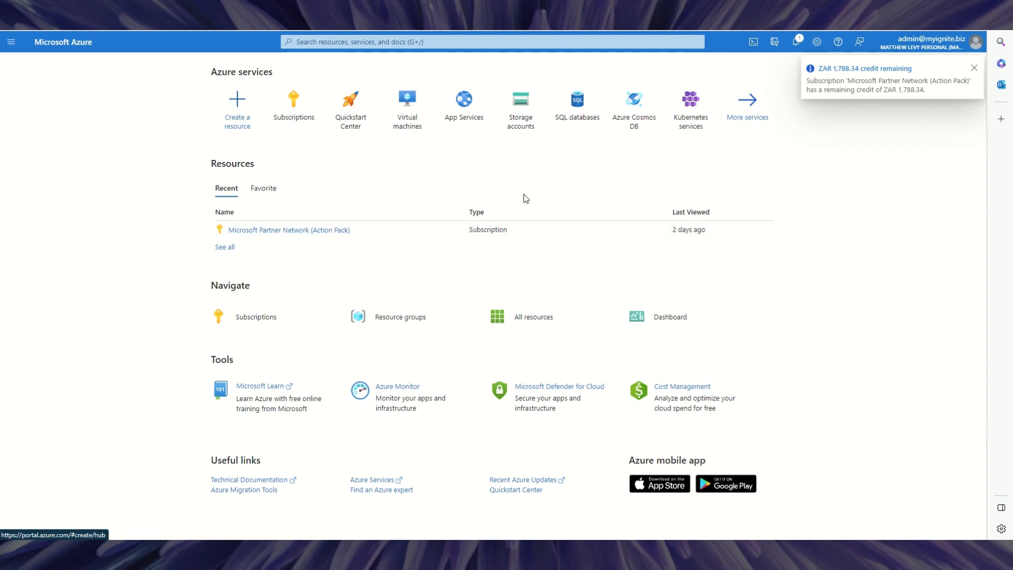
click(271, 231)
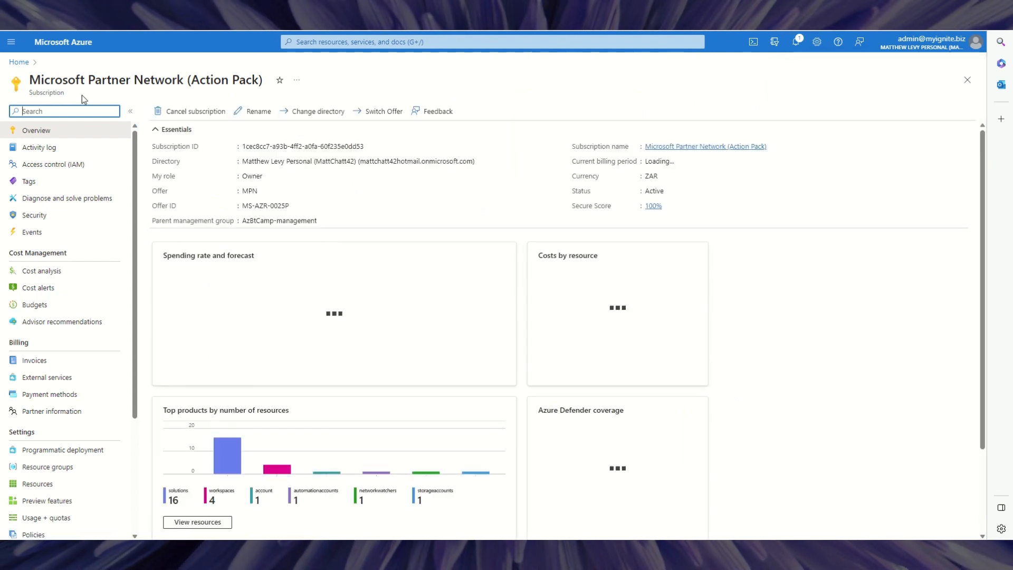
Collapse the subscription's Essentials and open Directories + subscriptions from the Settings gear.
click(155, 131)
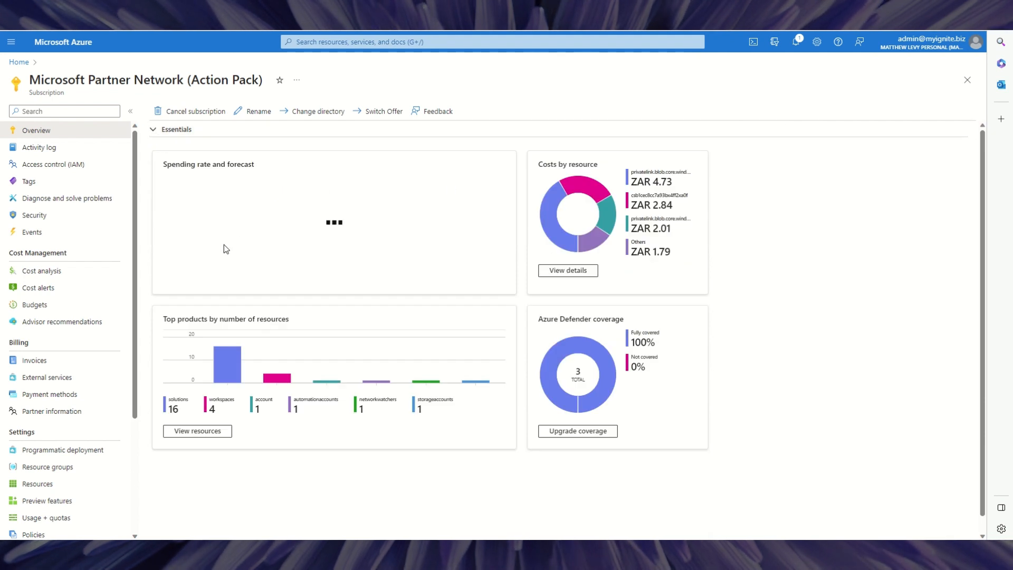
mouse_move(948, 52)
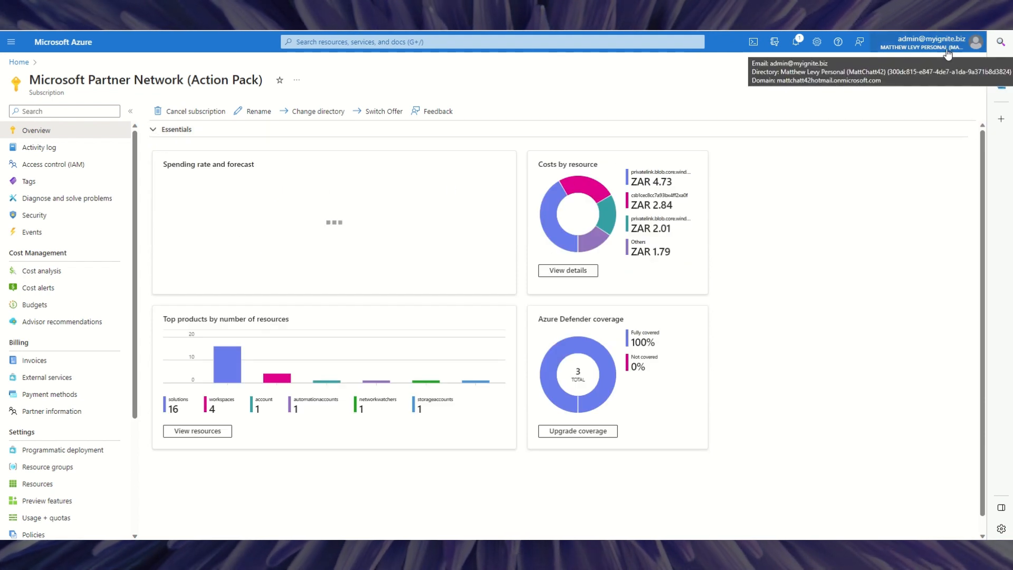
mouse_move(913, 46)
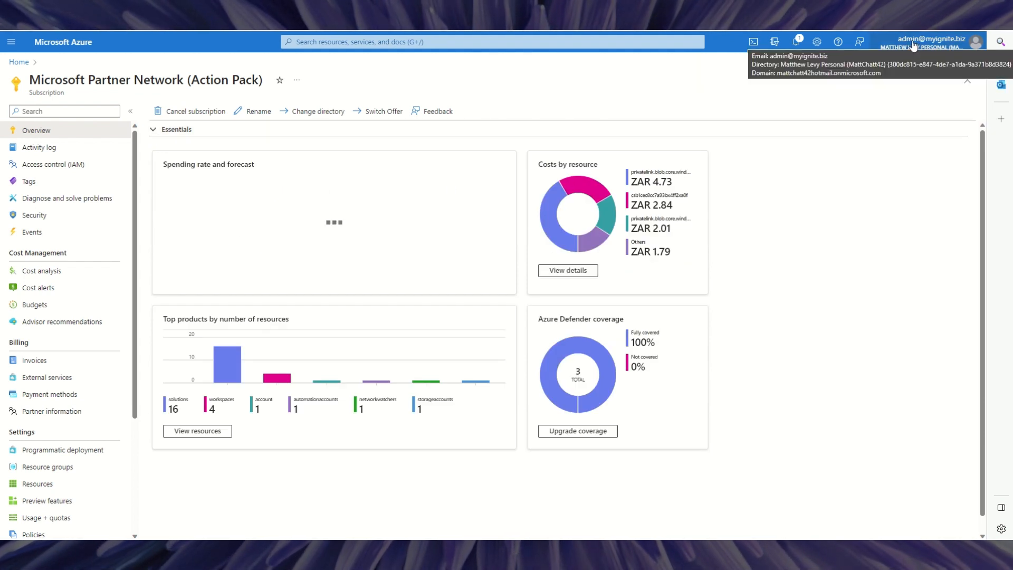
click(821, 46)
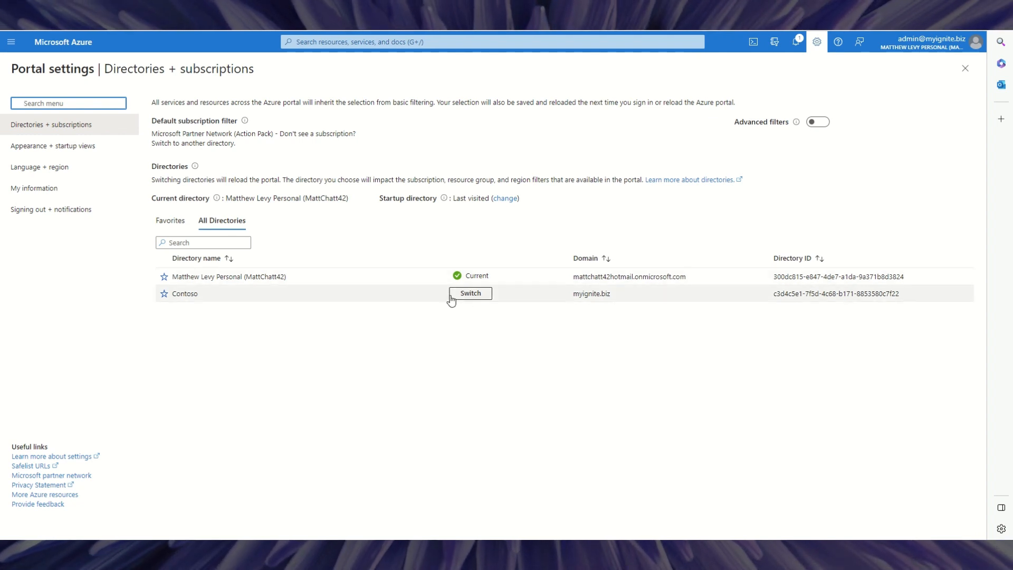
Switch to Contoso, see its Subscriptions list is empty, then switch back to the personal directory.
click(469, 299)
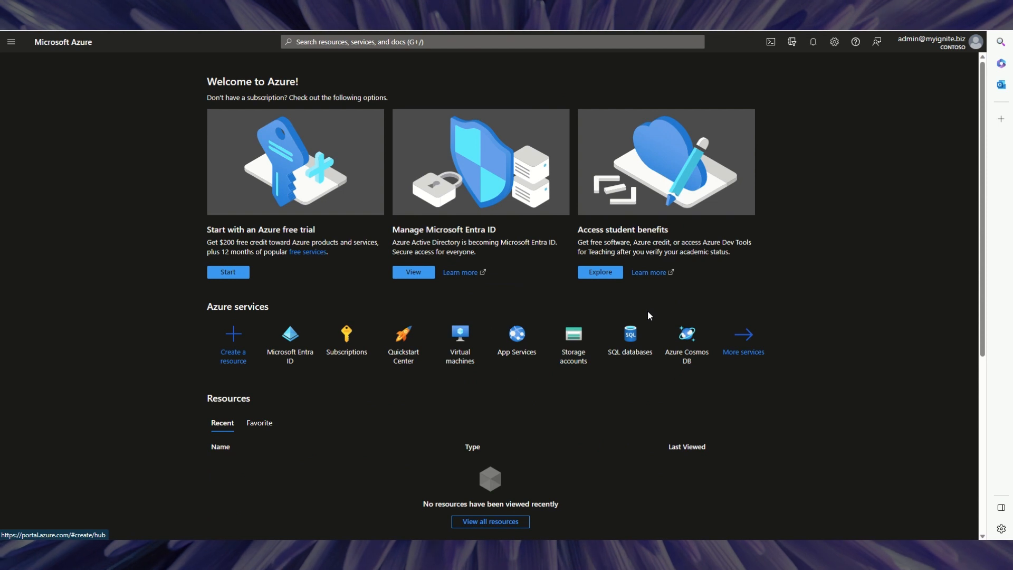
click(349, 342)
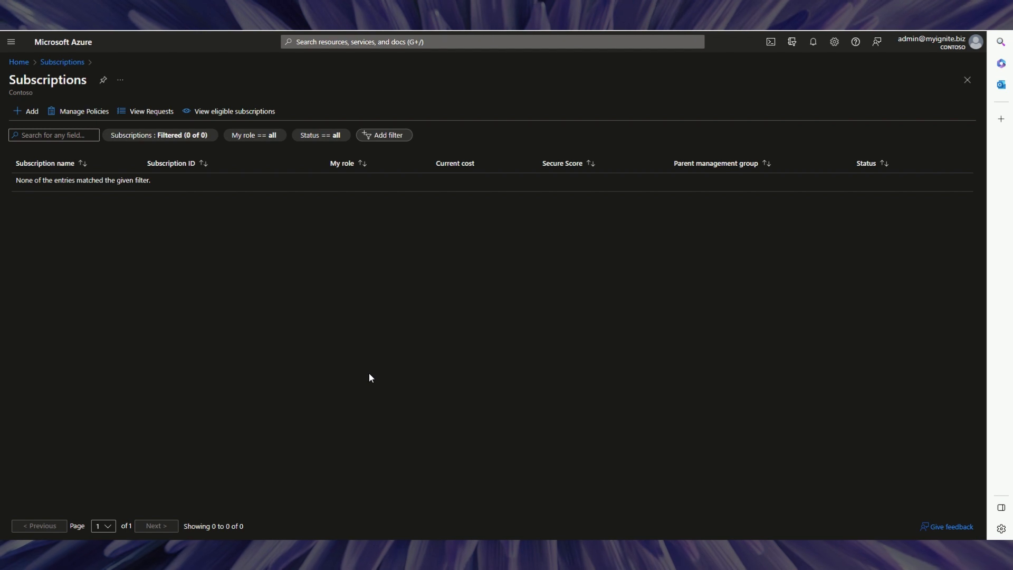
click(834, 42)
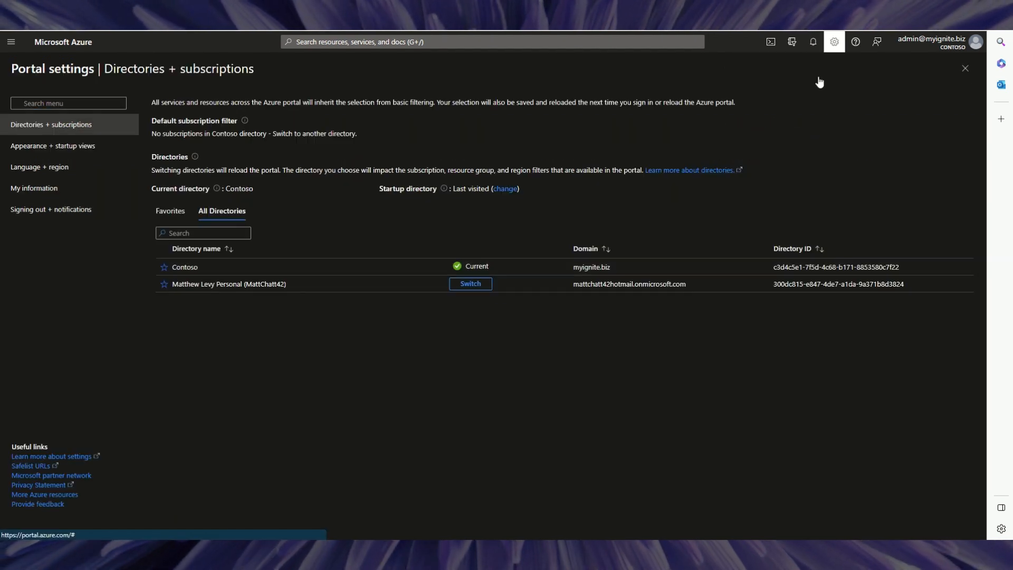
click(470, 284)
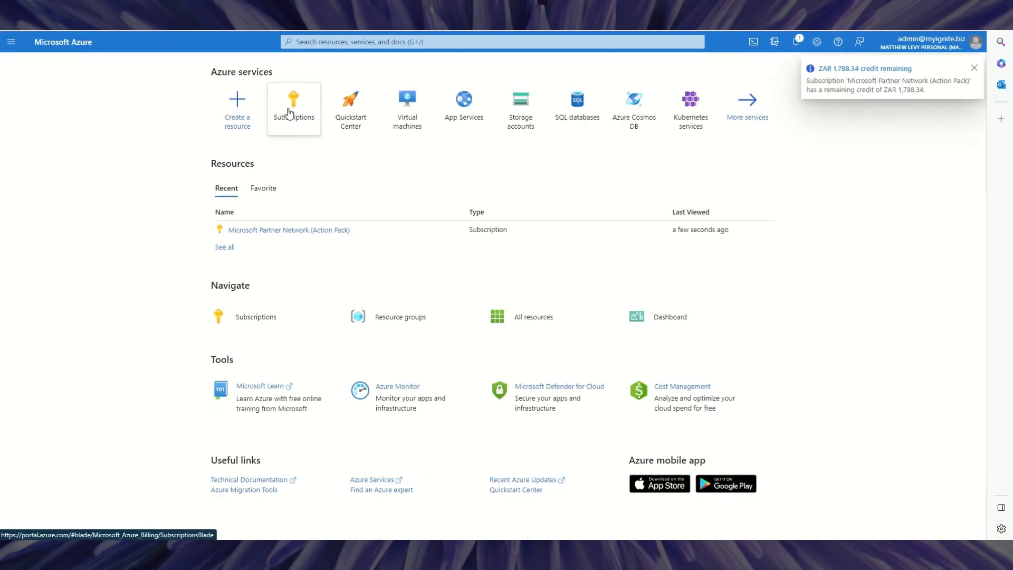
Open the Partner Network subscription and start its Change directory action.
click(273, 230)
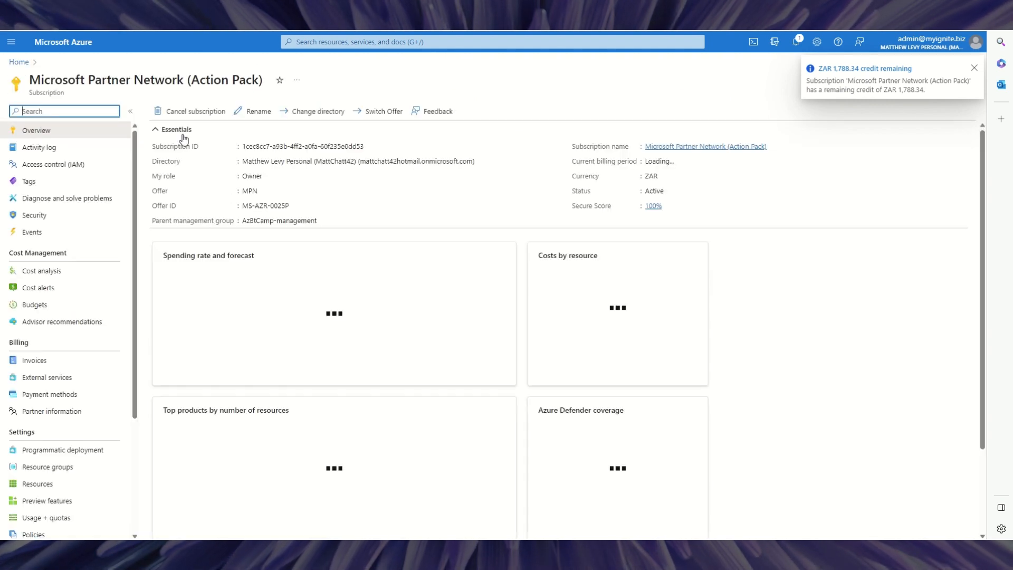
click(158, 129)
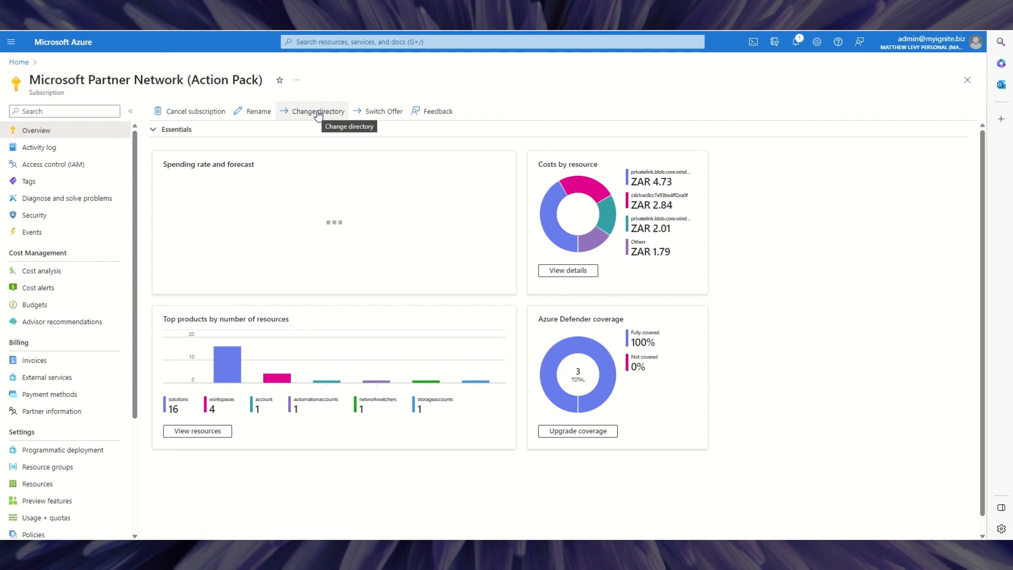
click(317, 112)
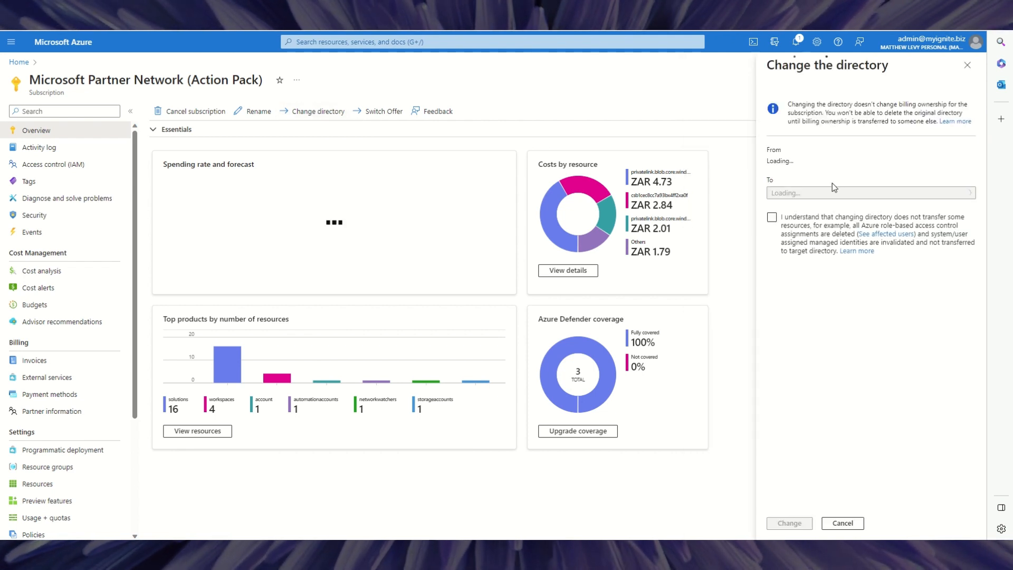
Select Contoso as the To directory and tick the resources-won't-transfer acknowledgement.
click(861, 256)
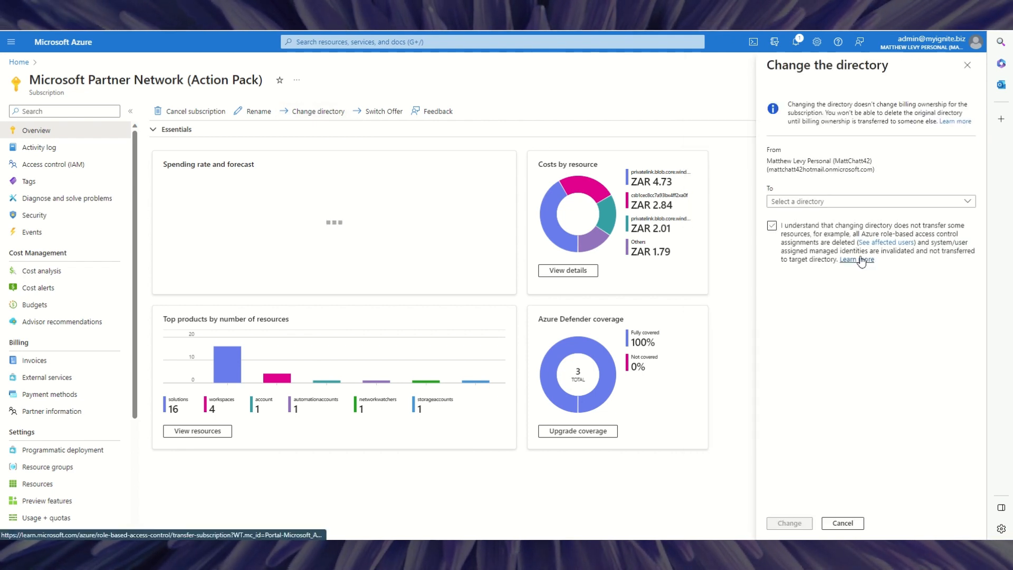
click(860, 259)
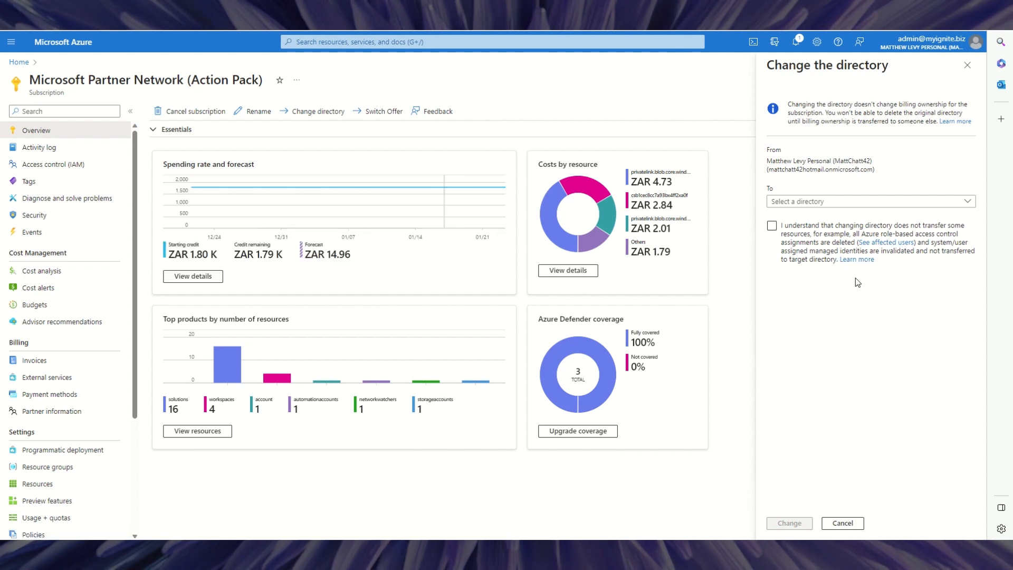
click(811, 206)
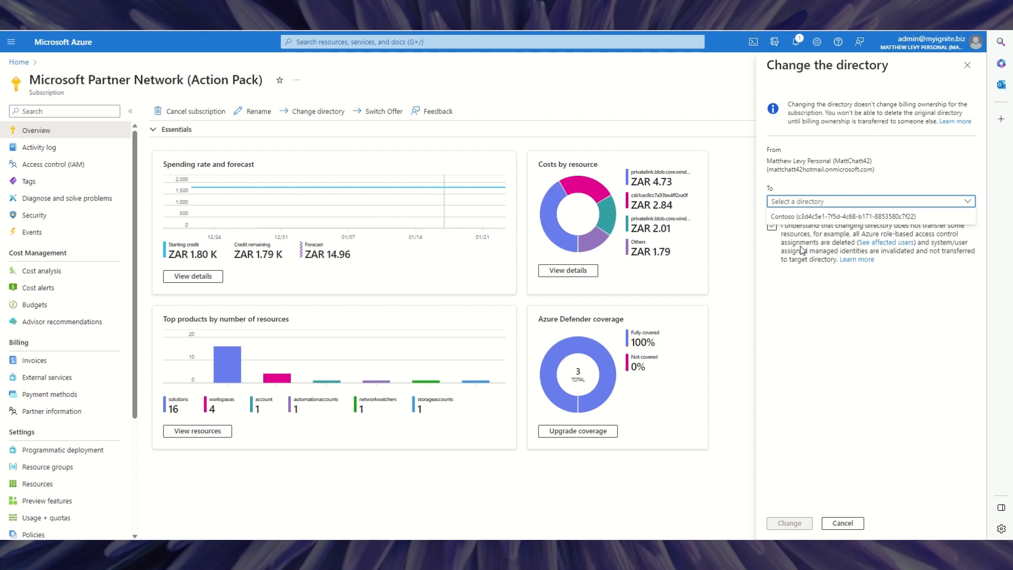
click(794, 217)
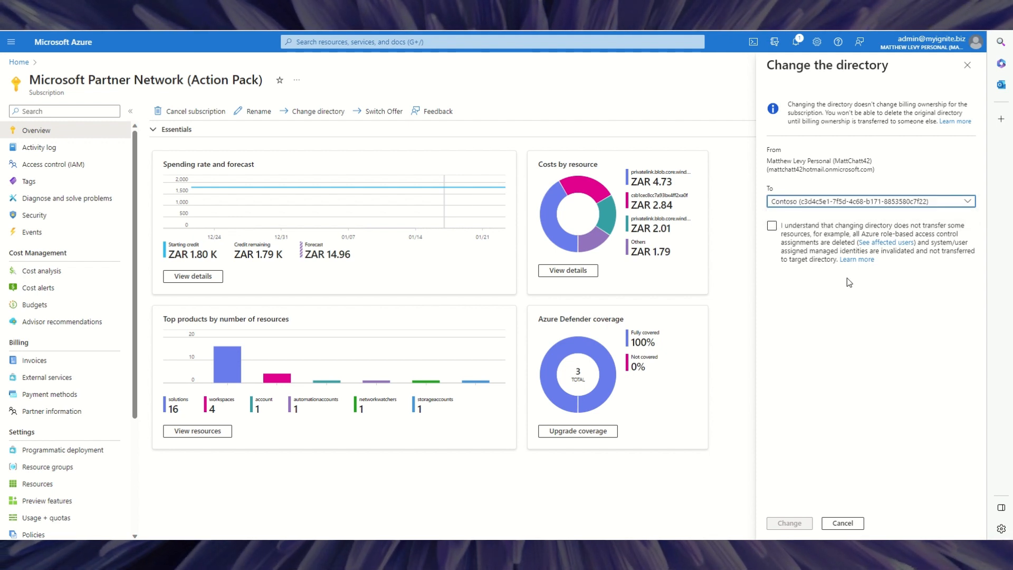
click(772, 226)
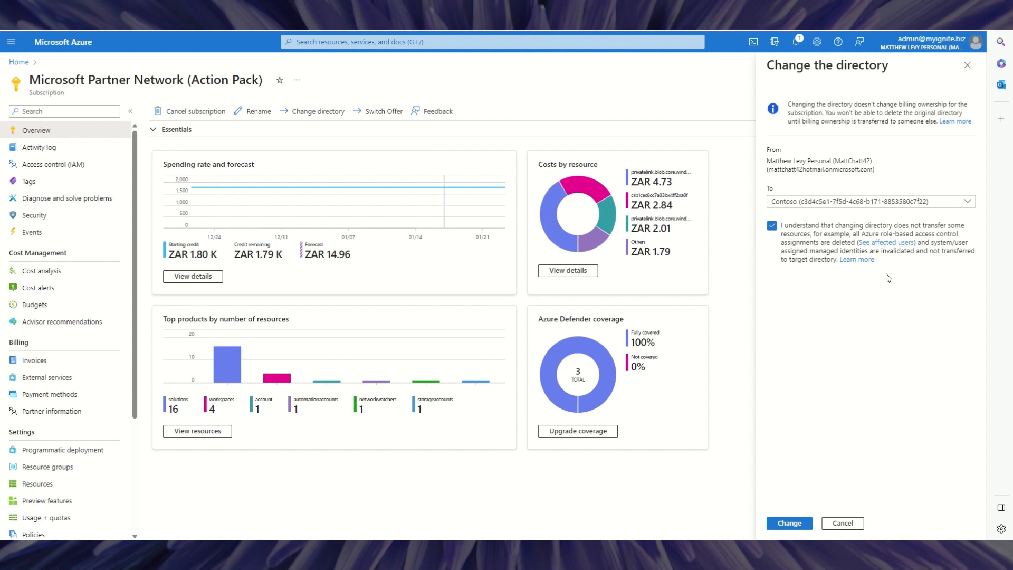
Confirm moving the Partner Network subscription to Contoso and dismiss 'The directory changed' notice.
click(794, 525)
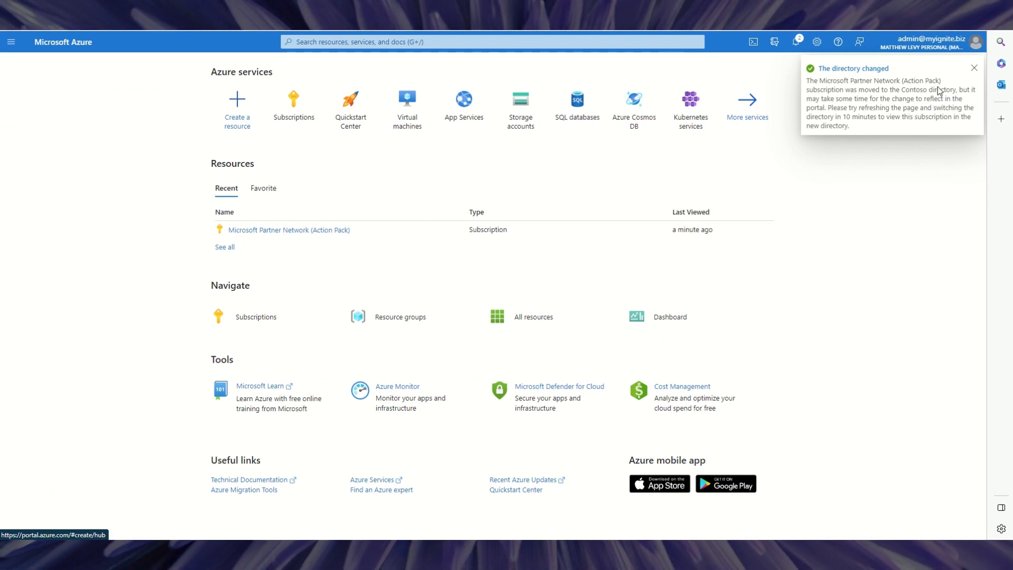
click(974, 70)
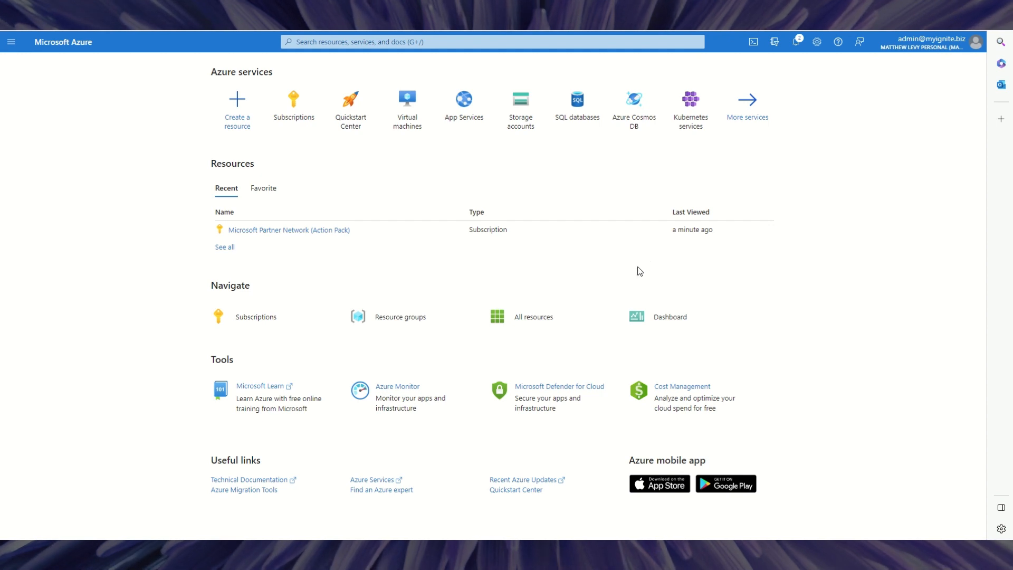
Review the Partner Network subscription, then check the now-empty personal directory Subscriptions list.
click(293, 231)
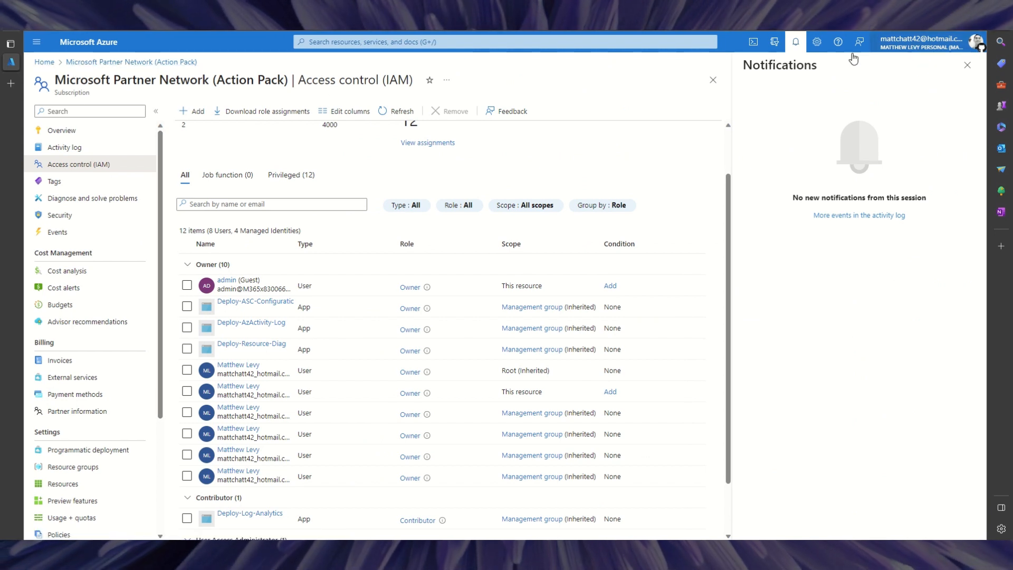
click(44, 62)
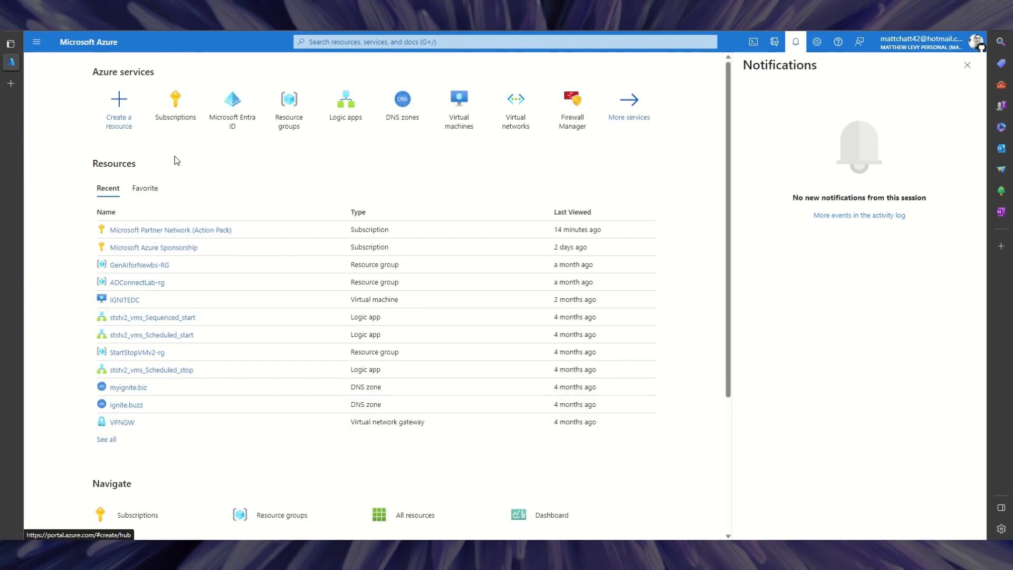
click(168, 121)
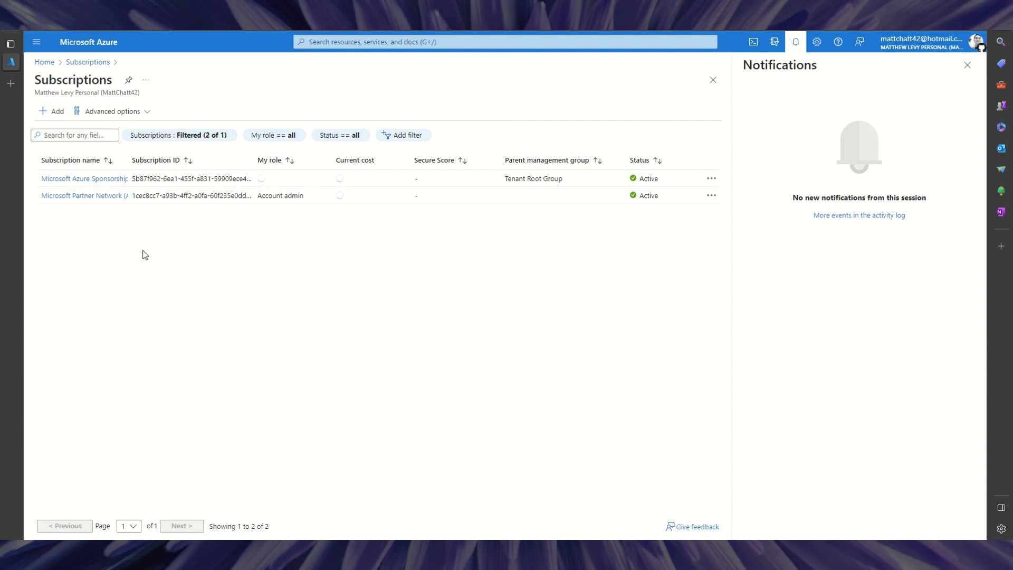
click(90, 196)
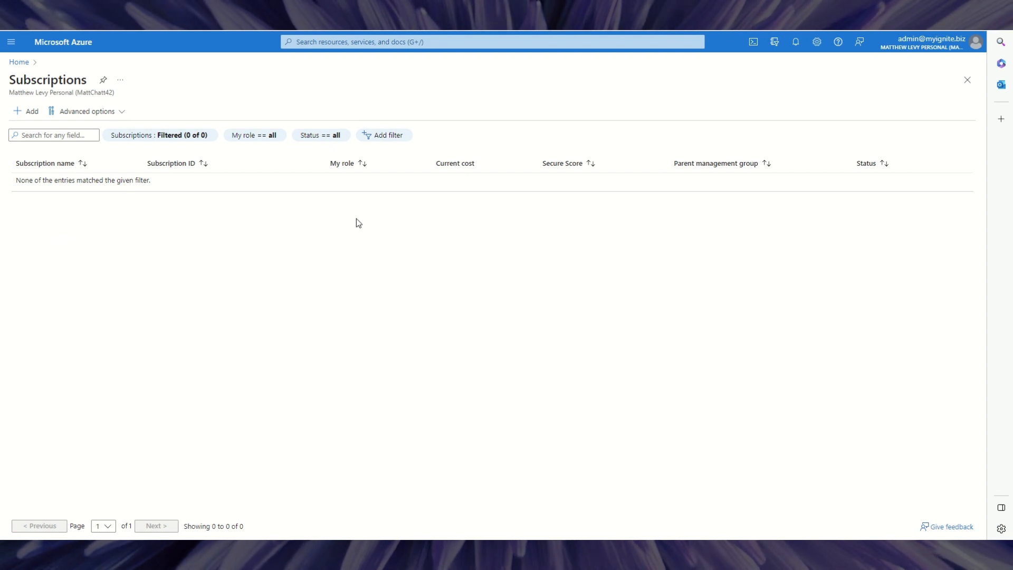
Check notifications, then switch to the Contoso directory from Directories + subscriptions settings.
click(793, 46)
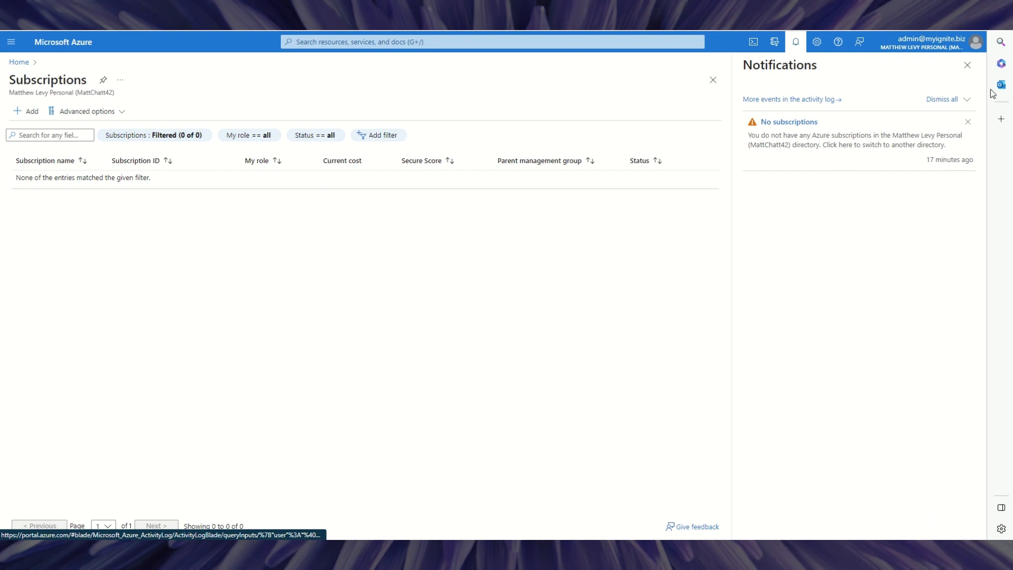
click(967, 66)
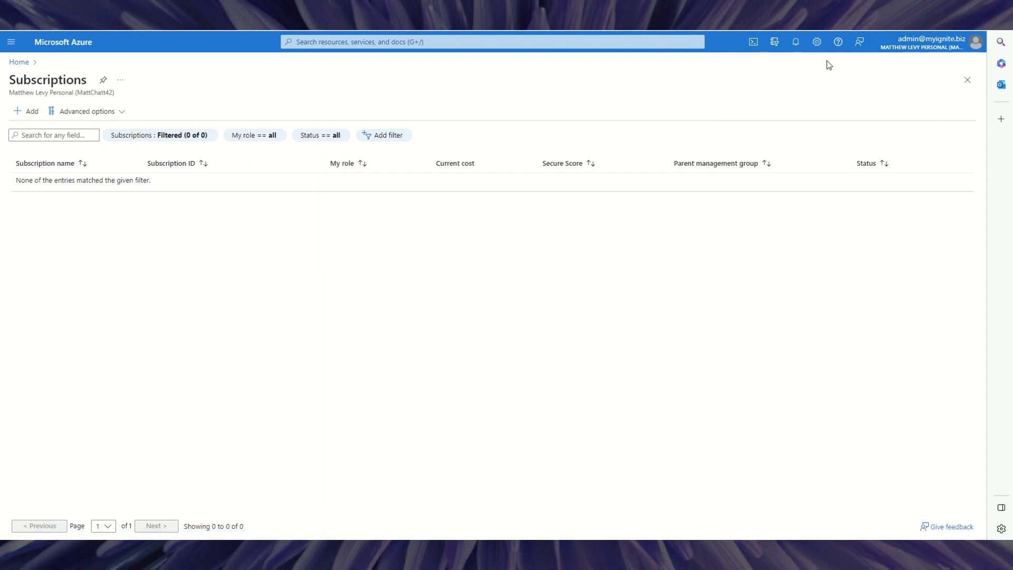
click(817, 42)
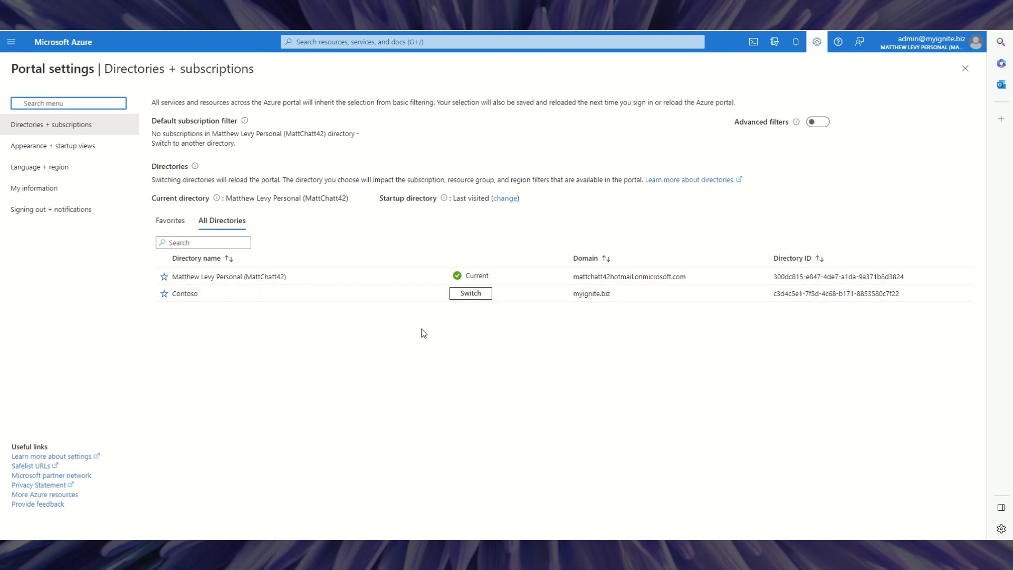
click(469, 294)
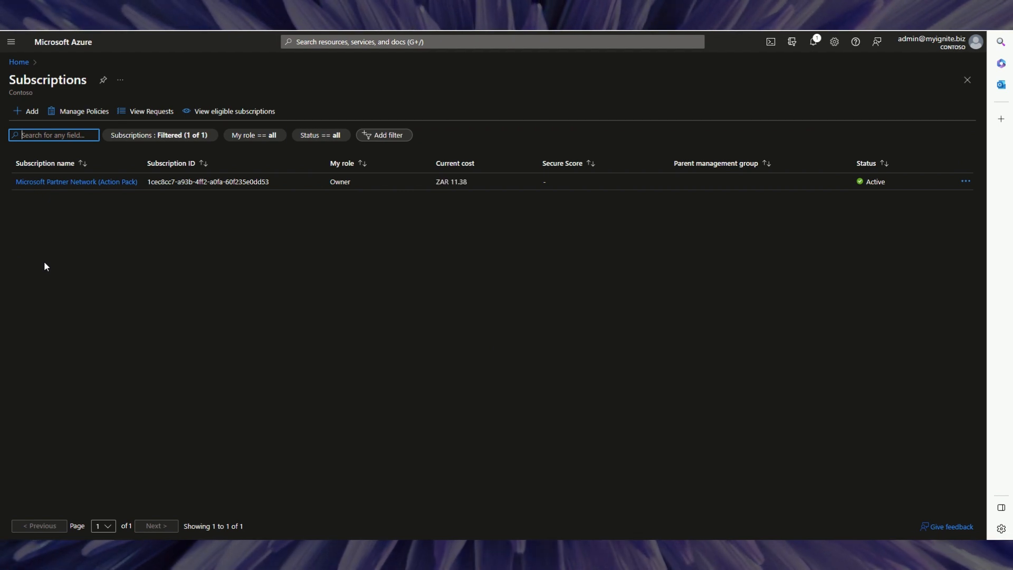
Open Access control (IAM) for the Microsoft Partner Network subscription in Contoso.
click(72, 183)
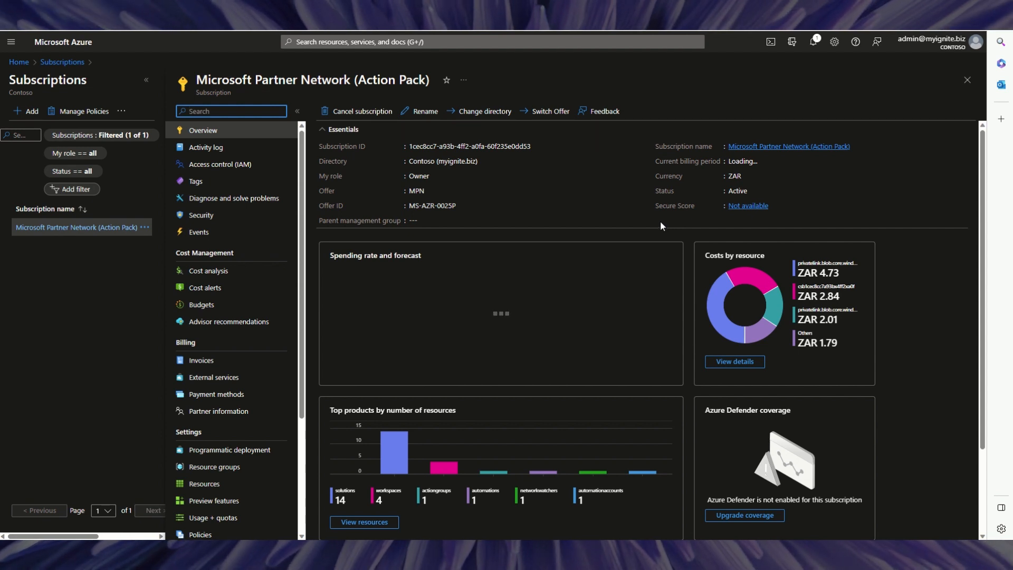
click(227, 169)
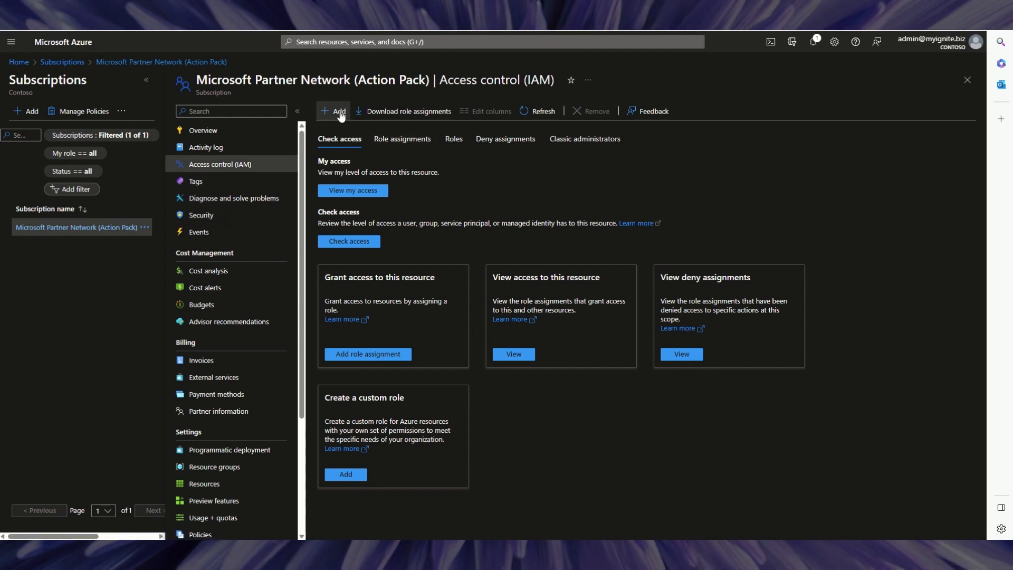
Under Role assignments, choose the guest account as member for the Owner role.
click(402, 138)
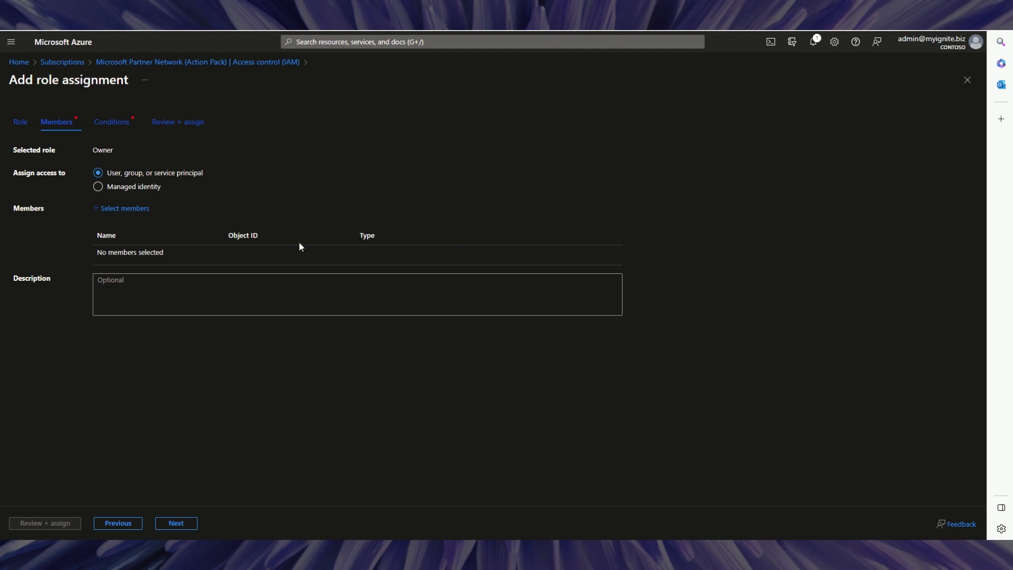
click(125, 208)
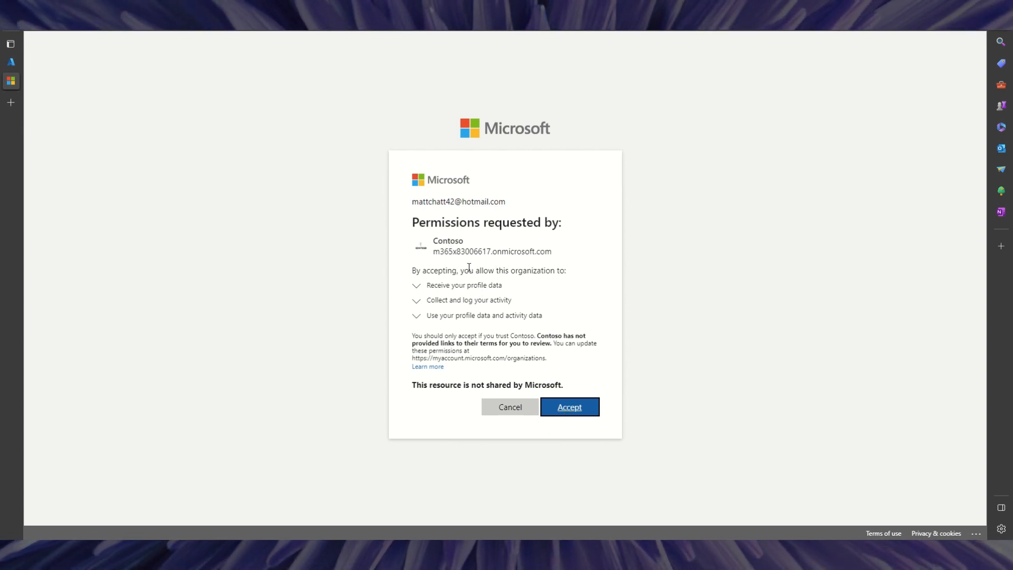
Accept Contoso's requested permissions to reach the 'Keep your account secure' page.
click(570, 408)
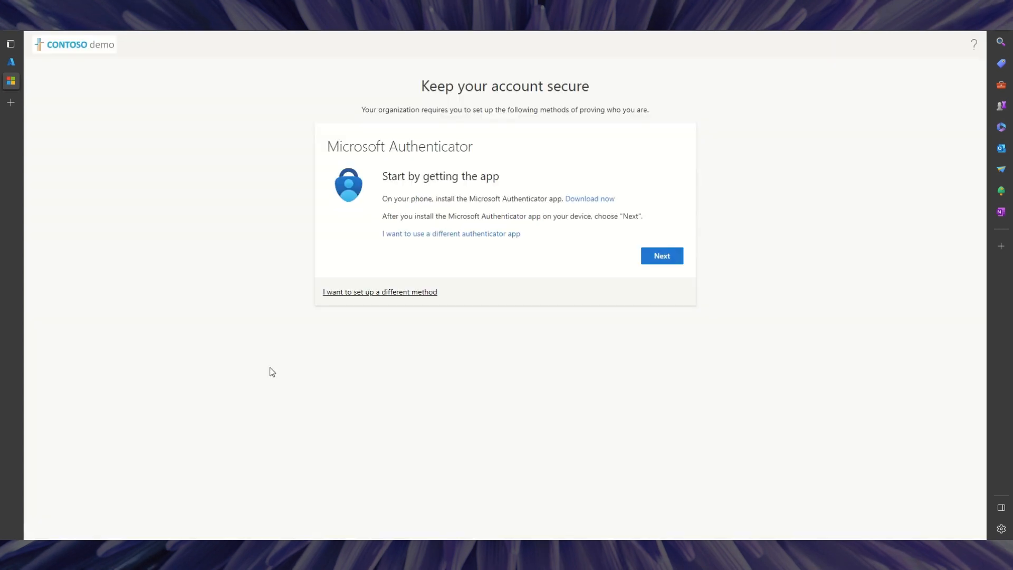